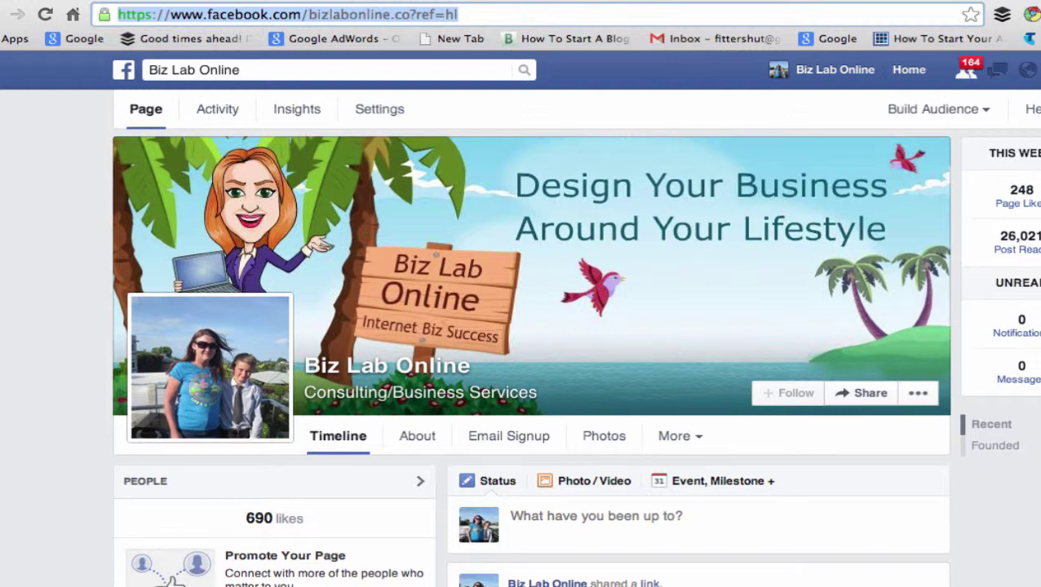
- Switch from the Biz Lab Online page to the personal profile and open its ad account in Power Editor
left_click(1027, 70)
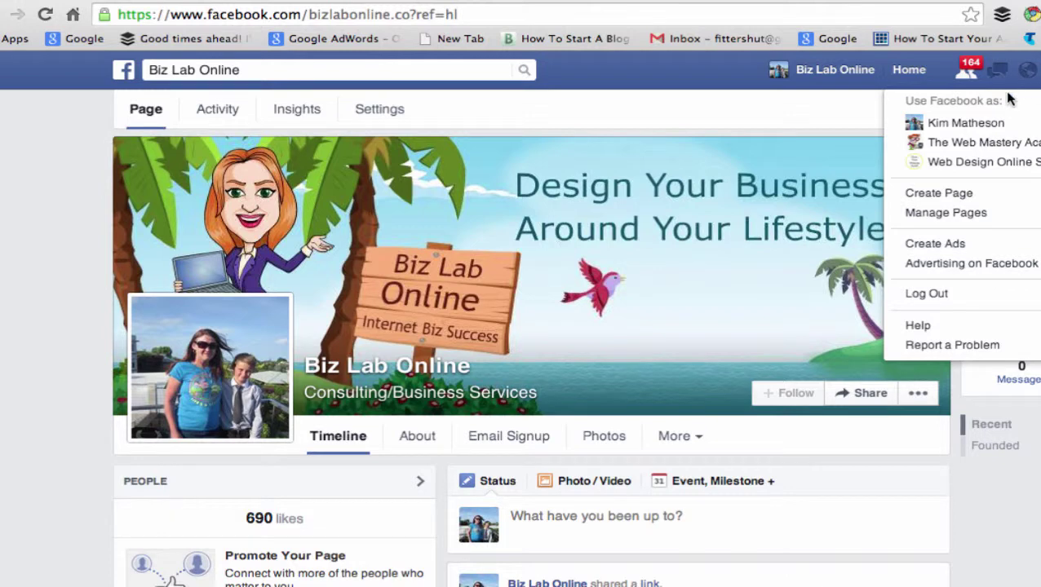
left_click(987, 126)
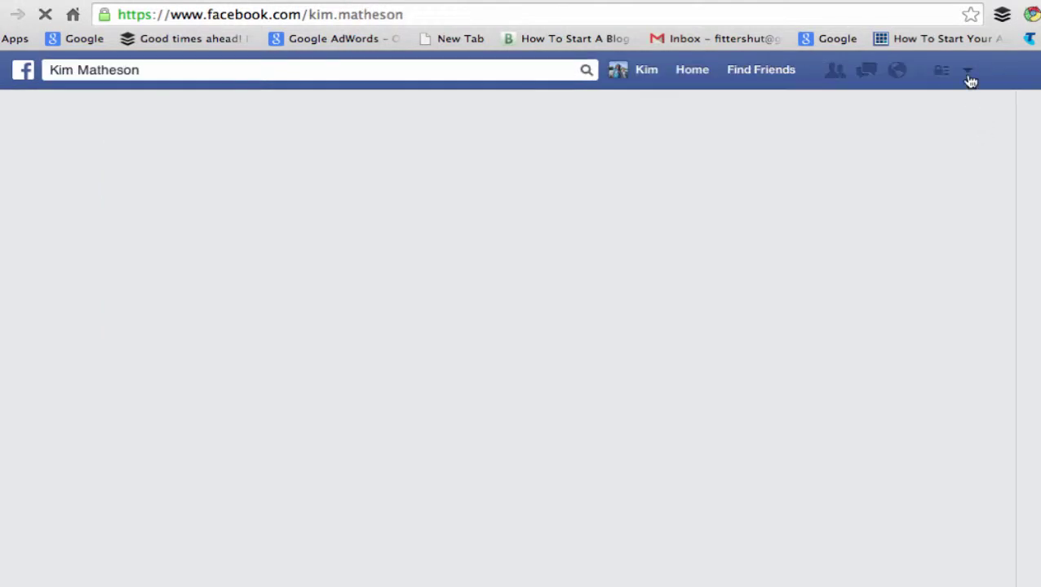
left_click(967, 73)
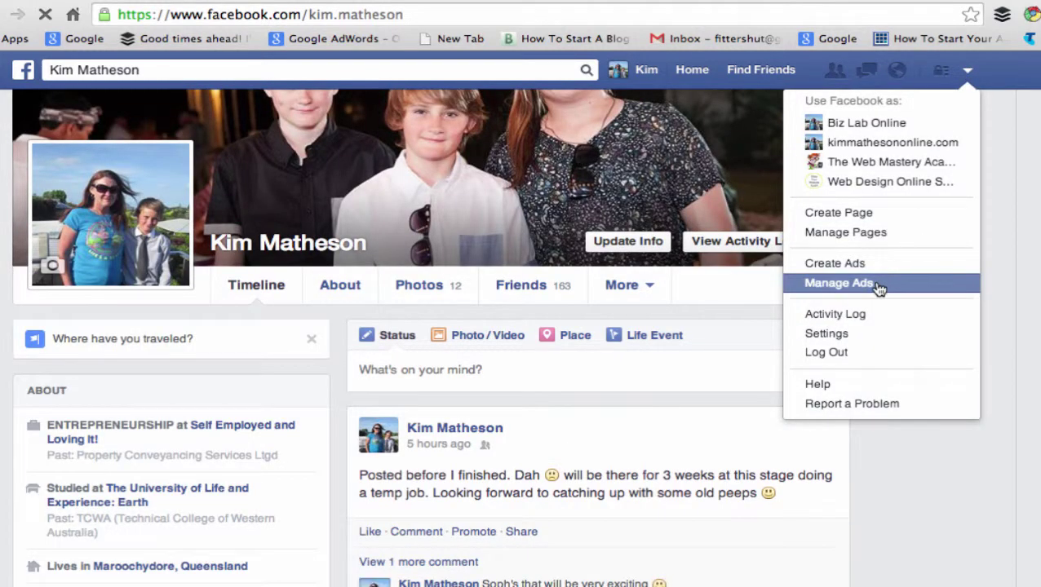
left_click(840, 283)
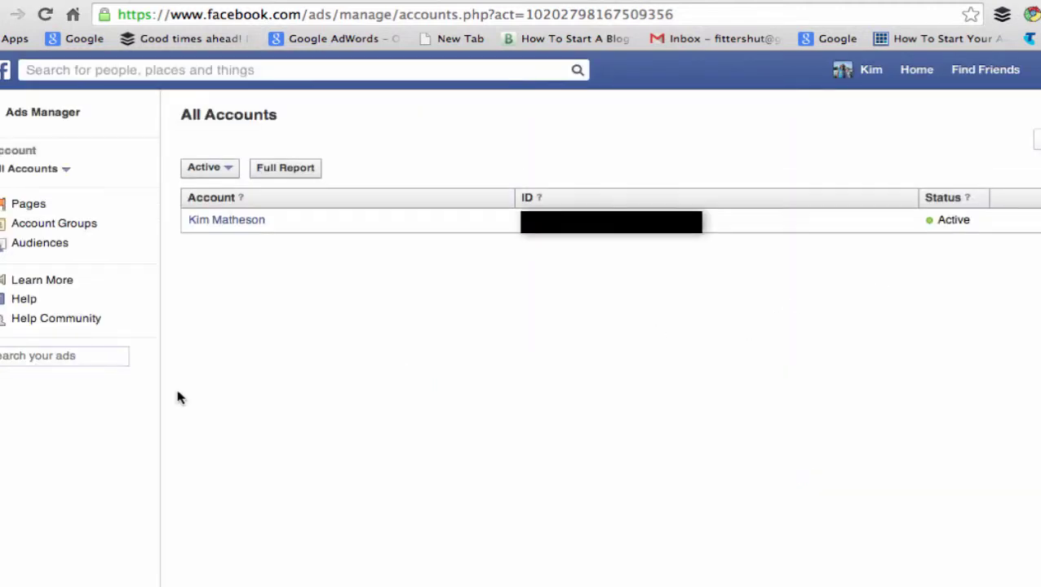
left_click(226, 221)
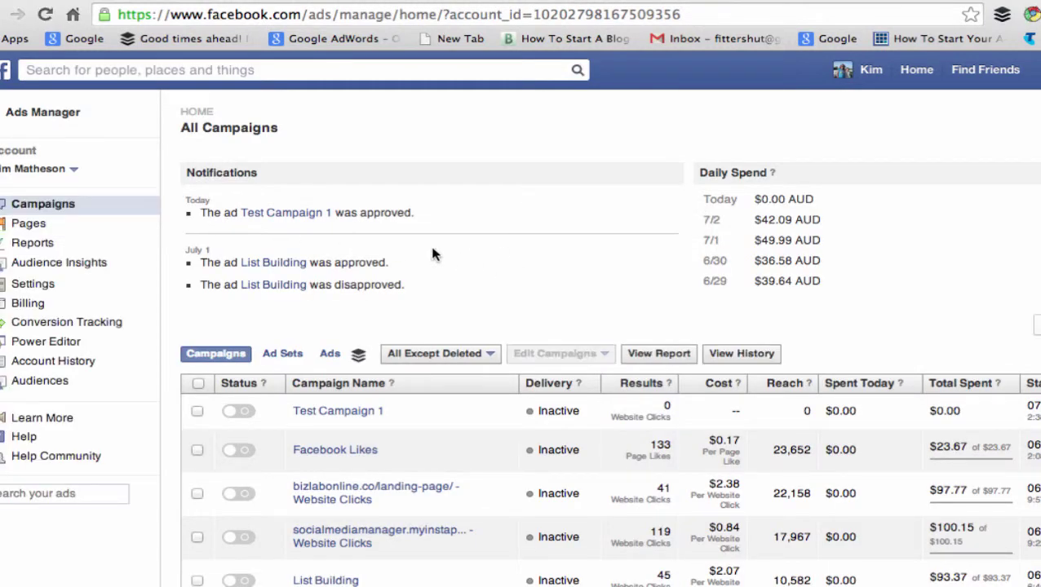
left_click(37, 349)
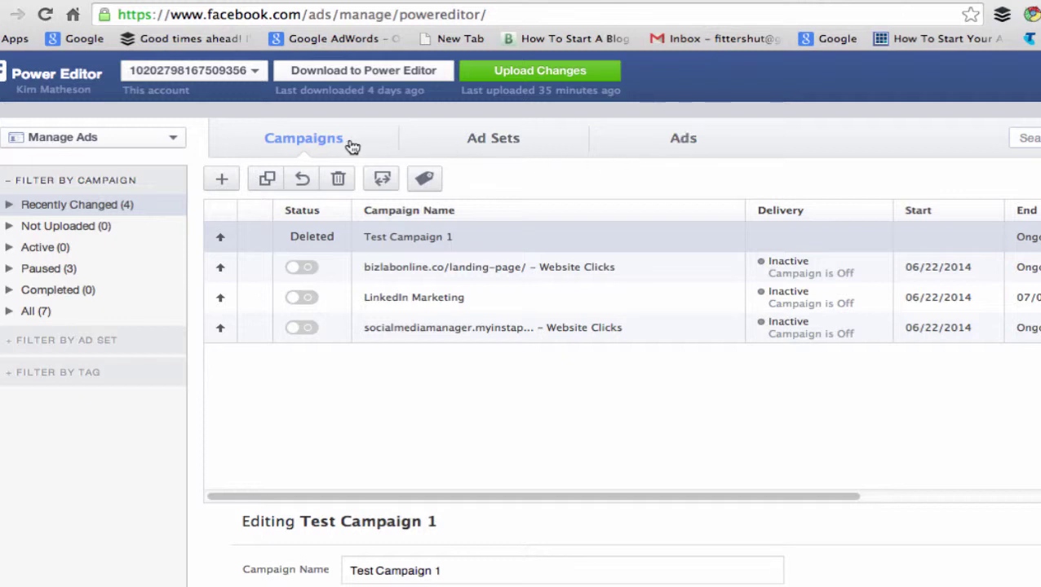
- Create a campaign named Test Campaign 1 with buying type Auction and objective Clicks to Website
left_click(222, 181)
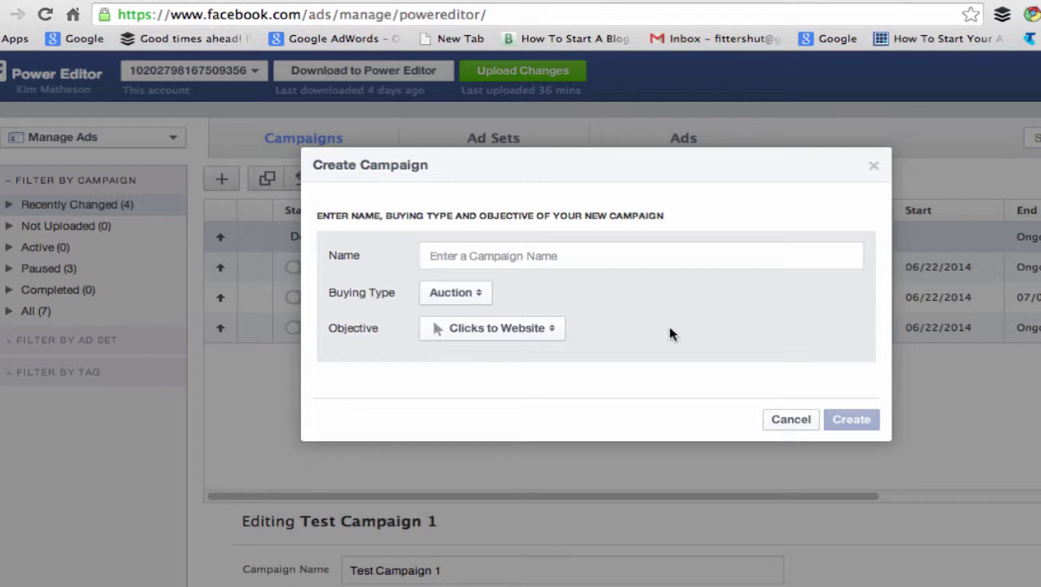
type("Test ")
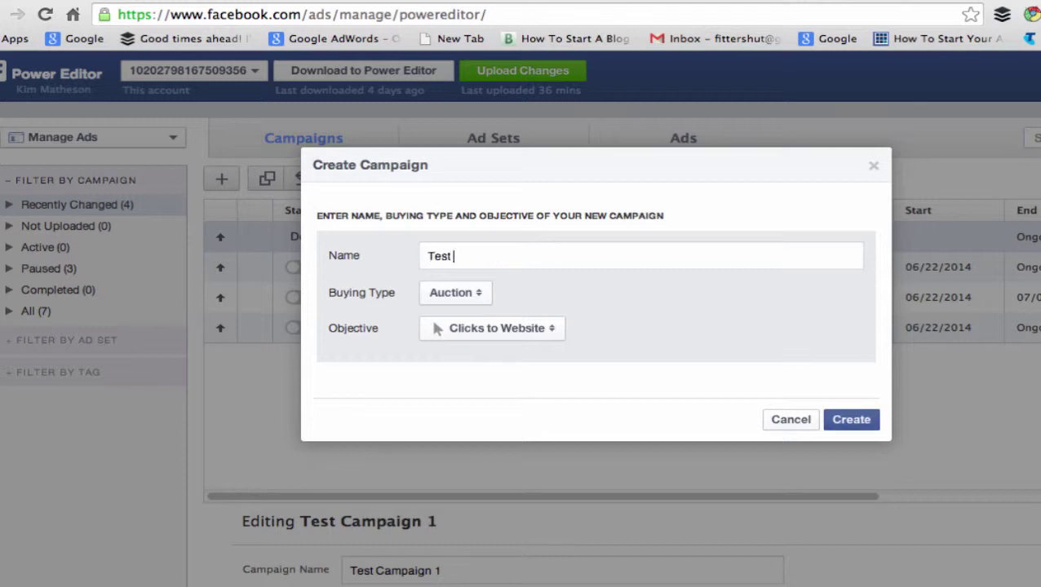
type("Campaign 1")
left_click(479, 299)
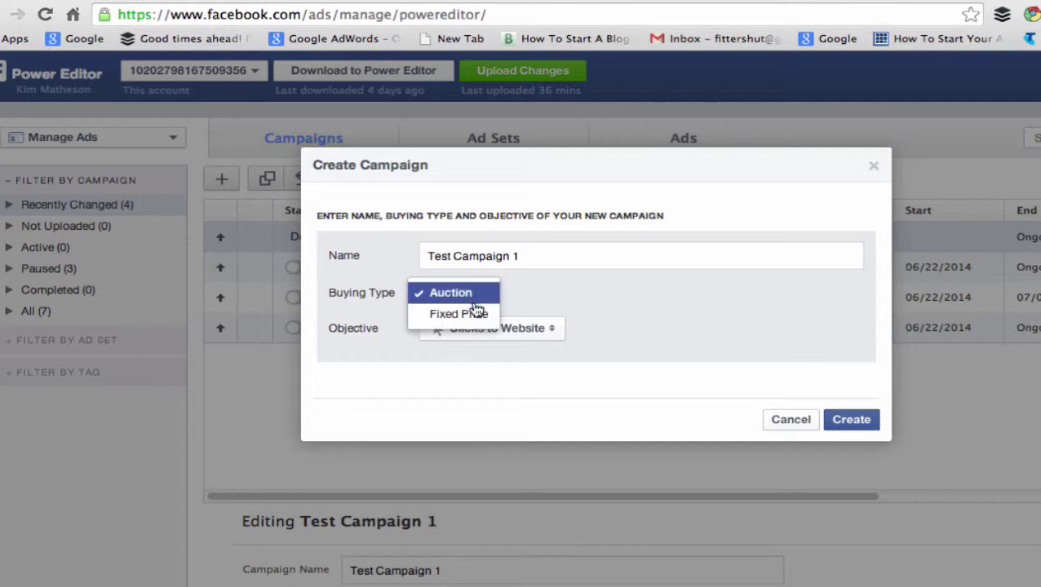
left_click(461, 293)
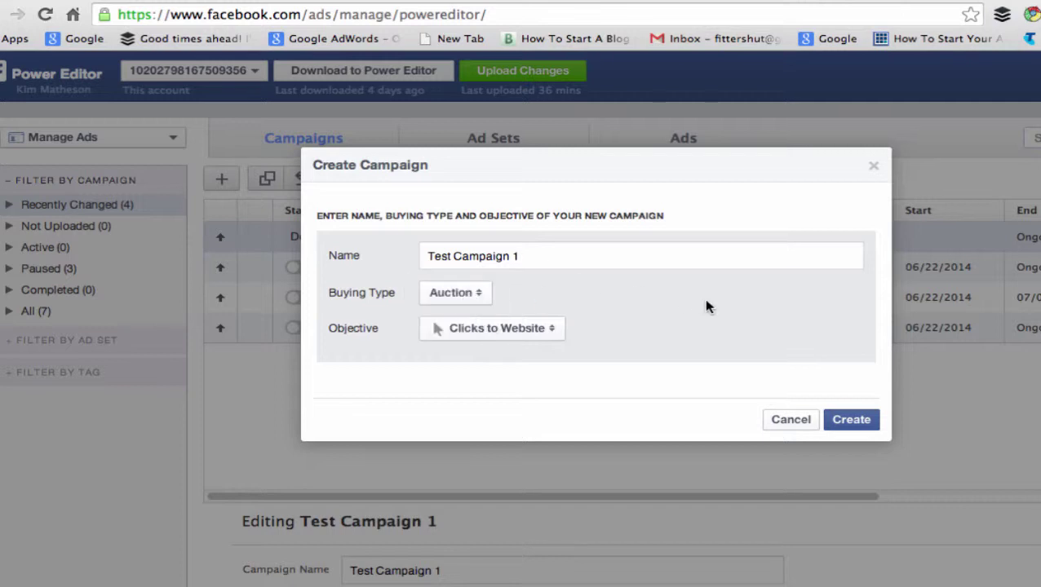
left_click(553, 334)
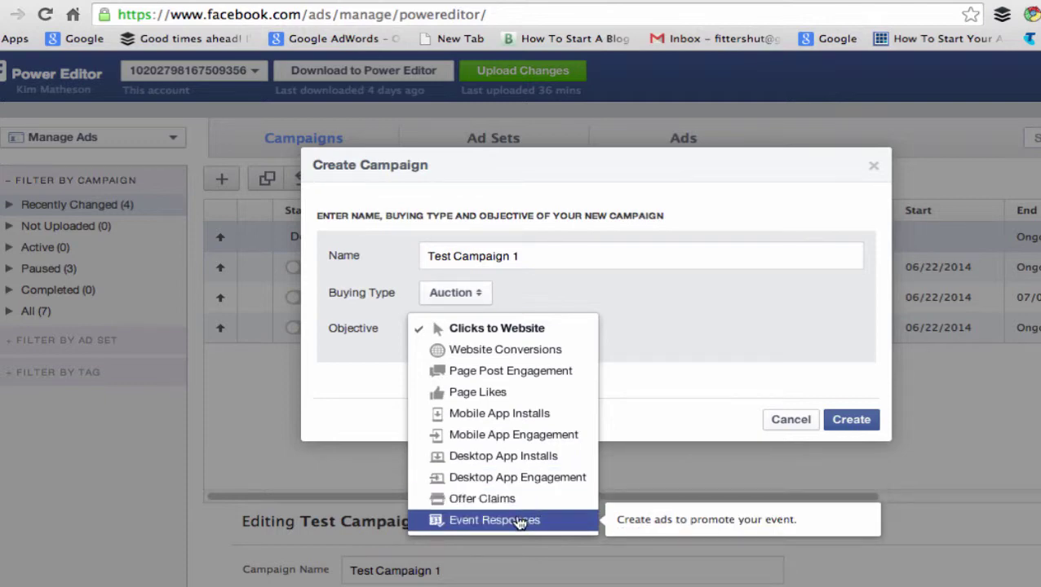
left_click(504, 330)
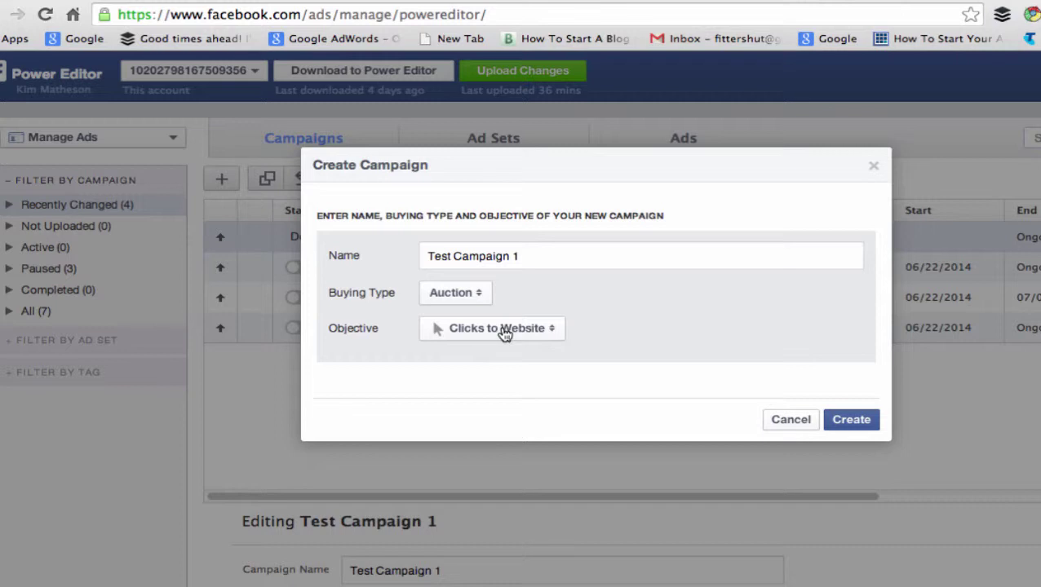
left_click(851, 421)
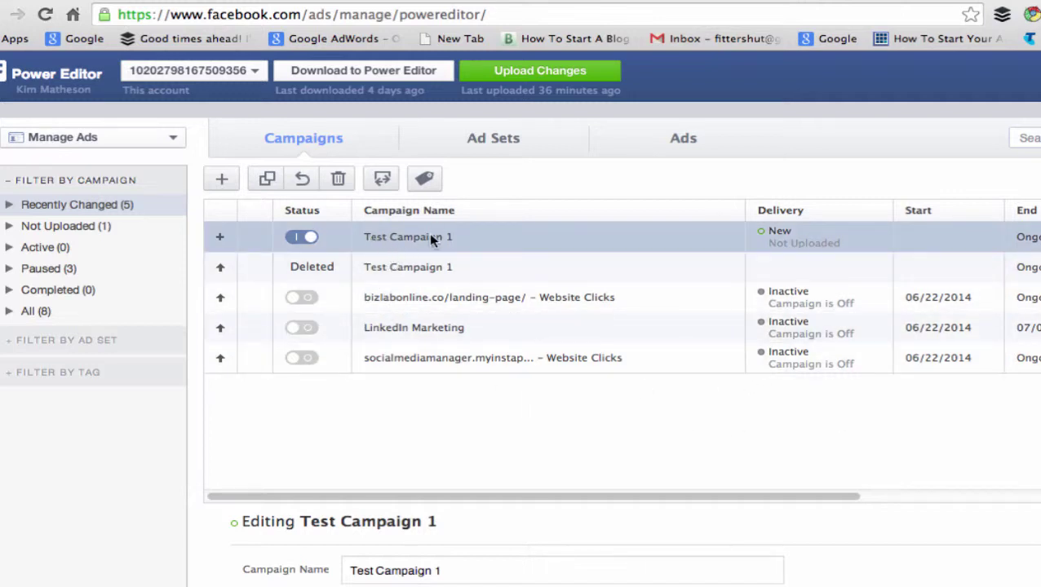
- Deactivate the ad sets of the bizlabonline.co landing page, LinkedIn Marketing and socialmediamanager campaigns
left_click(487, 140)
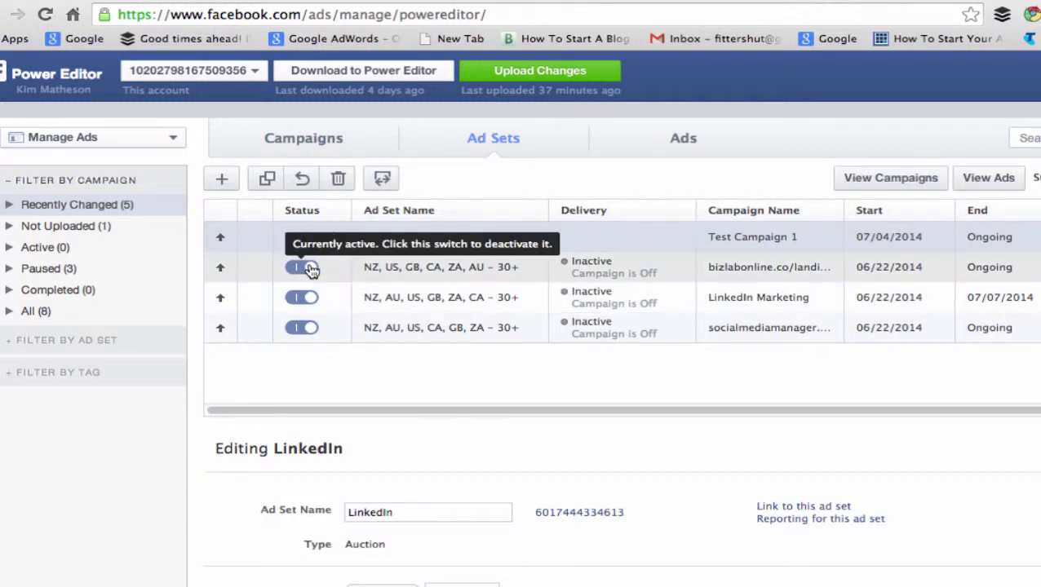
left_click(303, 268)
left_click(307, 298)
left_click(302, 327)
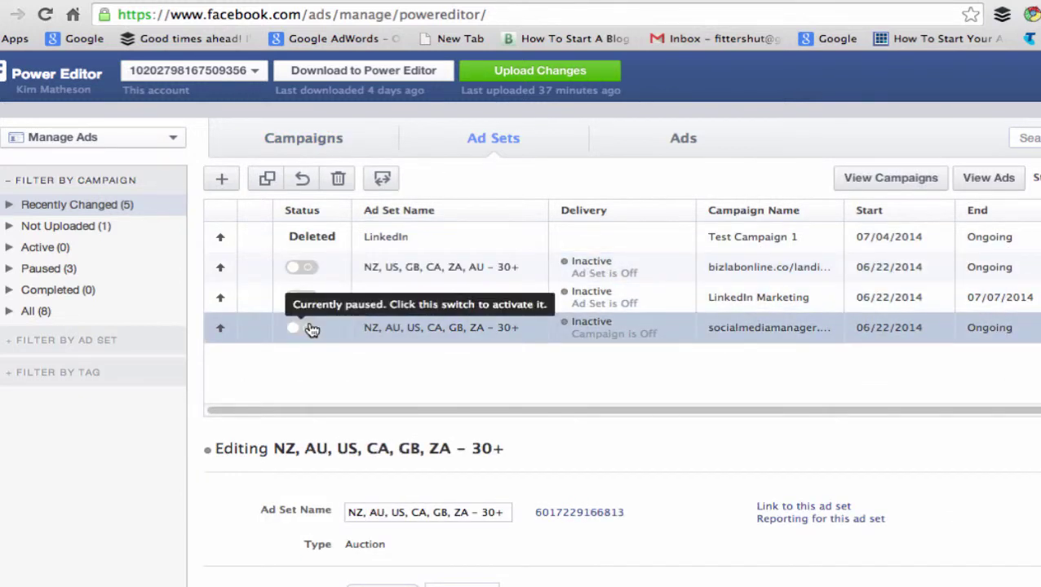
- Create an ad set named LinkedIn in the new, not yet uploaded Test Campaign 1
left_click(220, 181)
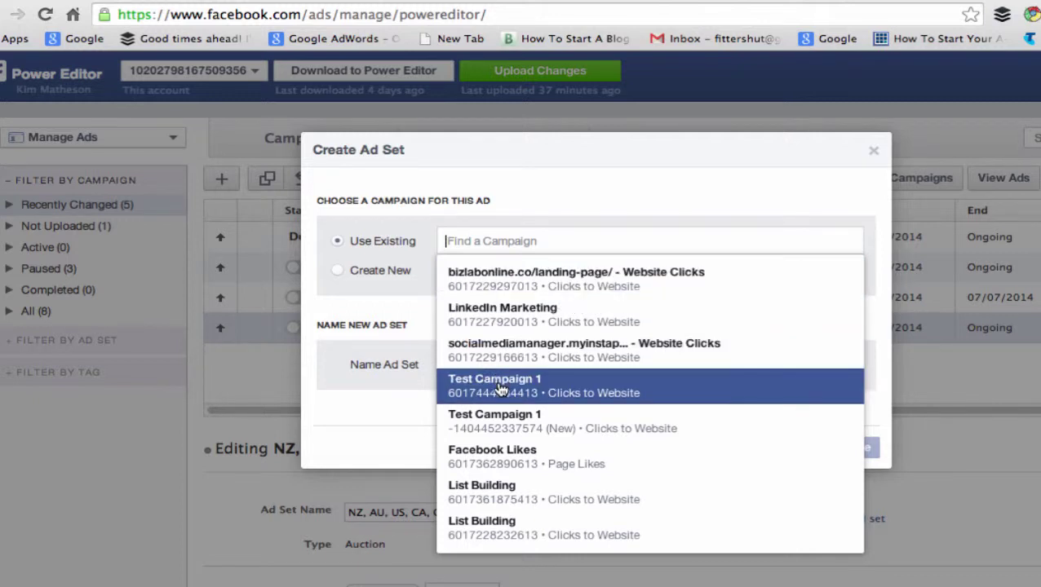
left_click(504, 430)
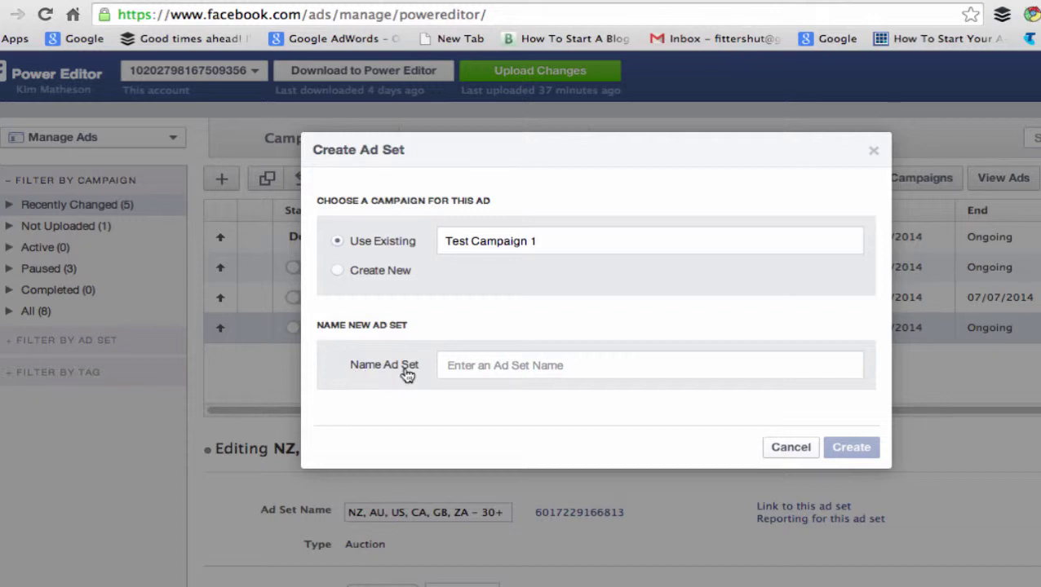
left_click(481, 365)
type("LinkedIn")
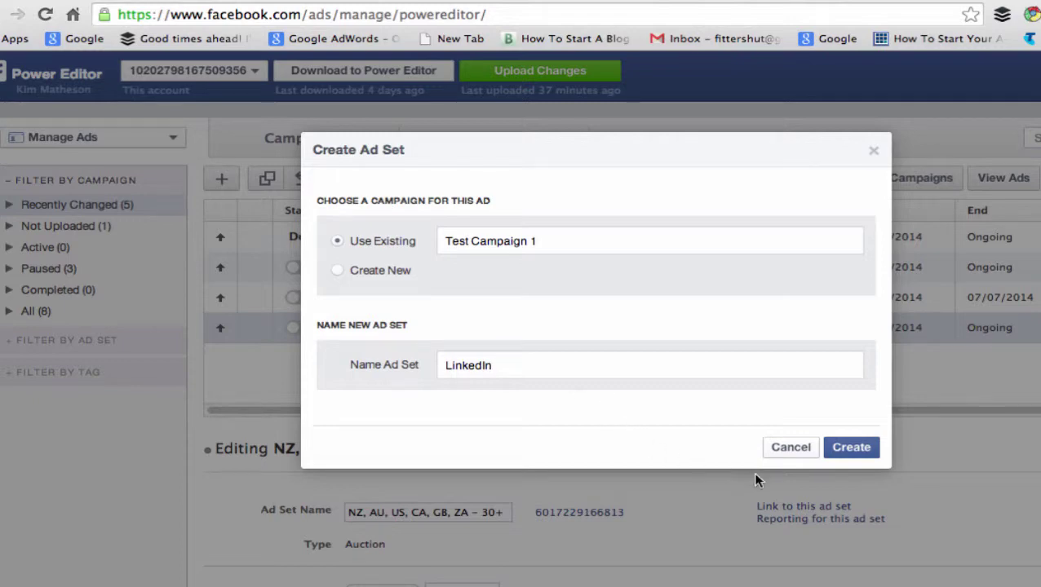
left_click(859, 454)
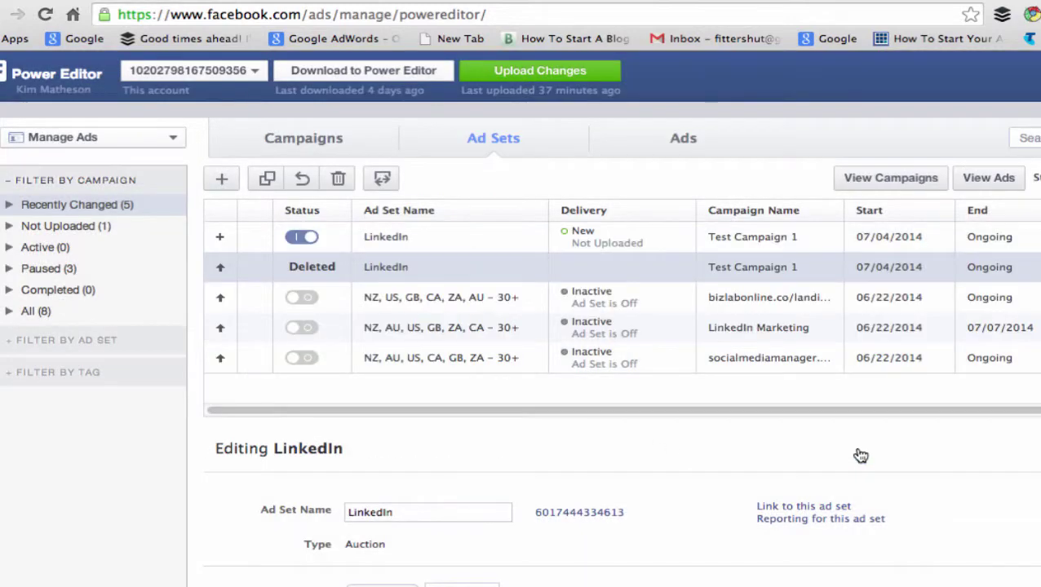
- Create an ad named Test Campaign 1 in the new Test Campaign 1, with a new ad set named LinkedIn Marketing
left_click(679, 141)
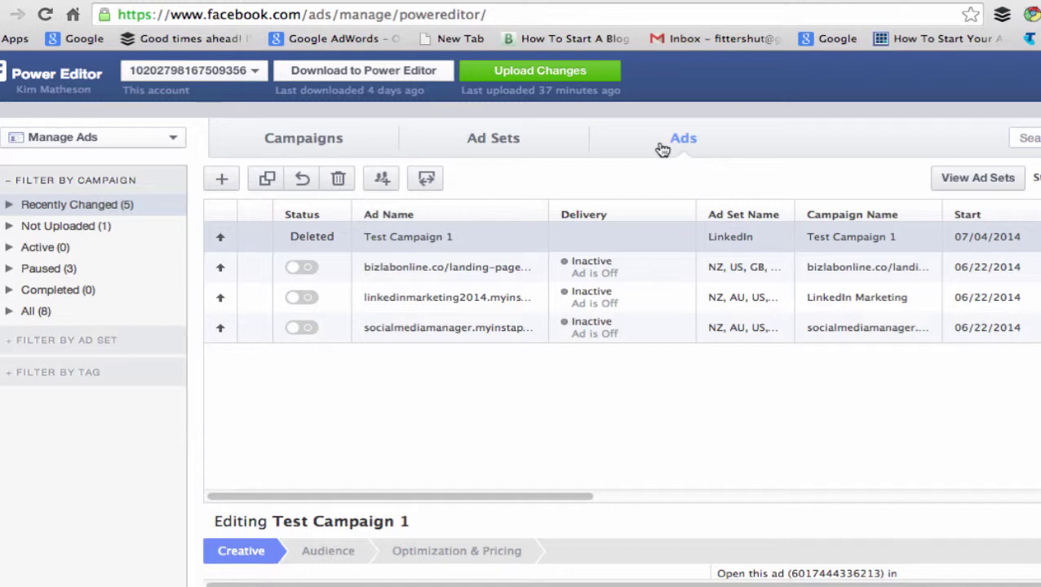
left_click(223, 182)
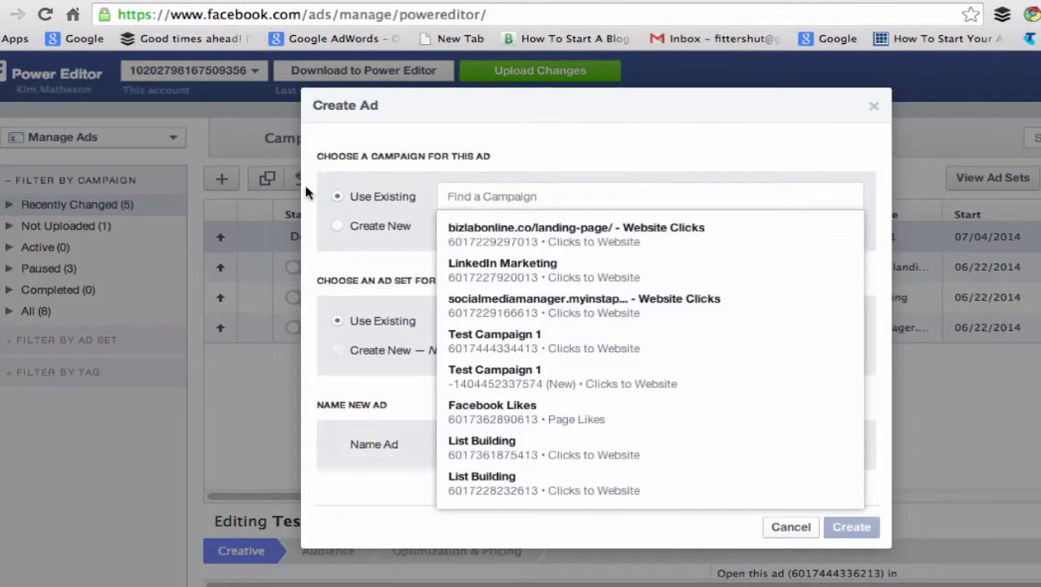
left_click(536, 377)
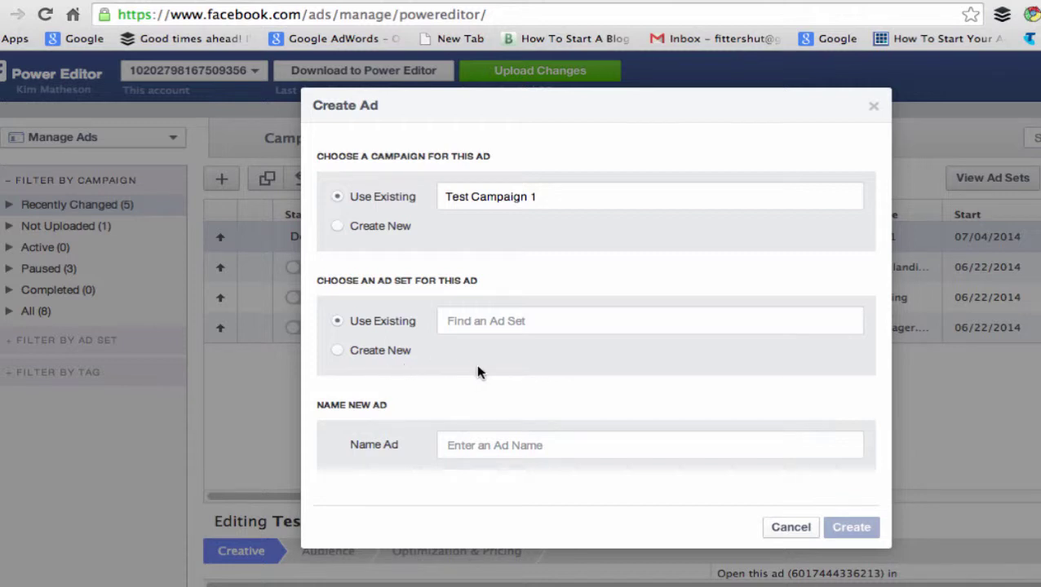
left_click(476, 445)
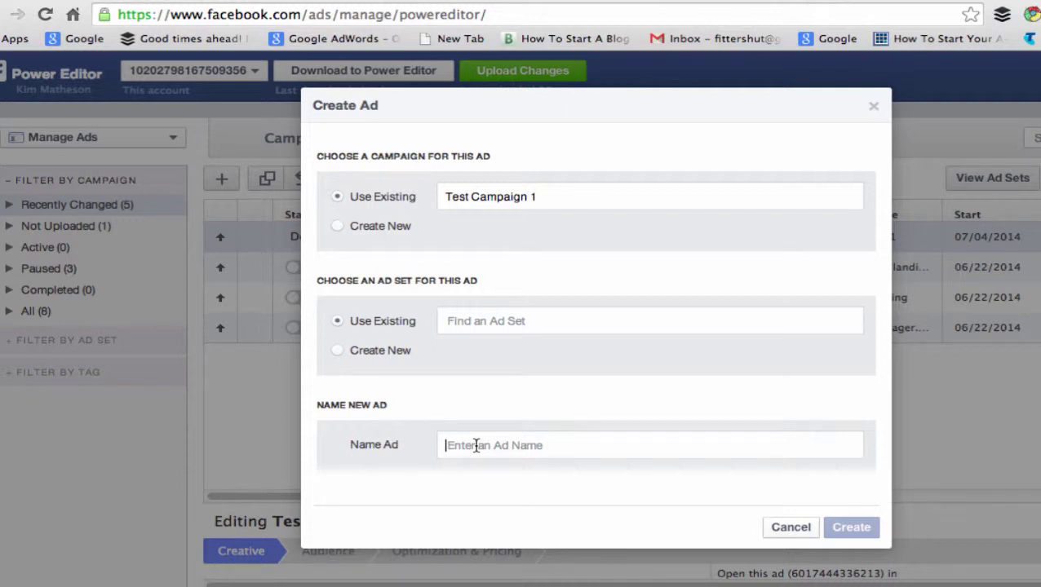
left_click(339, 356)
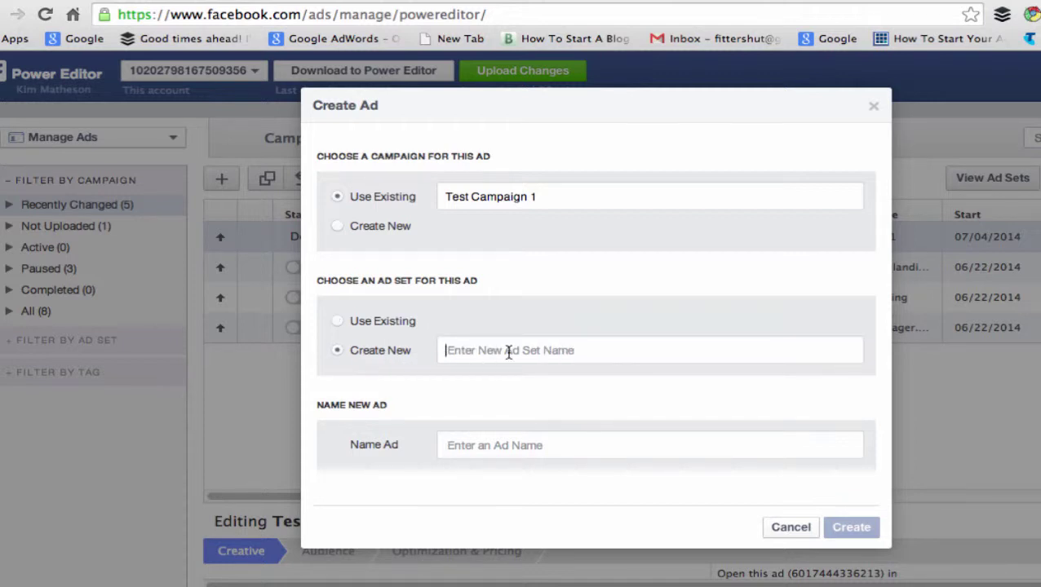
type("LinkedIn Marketing")
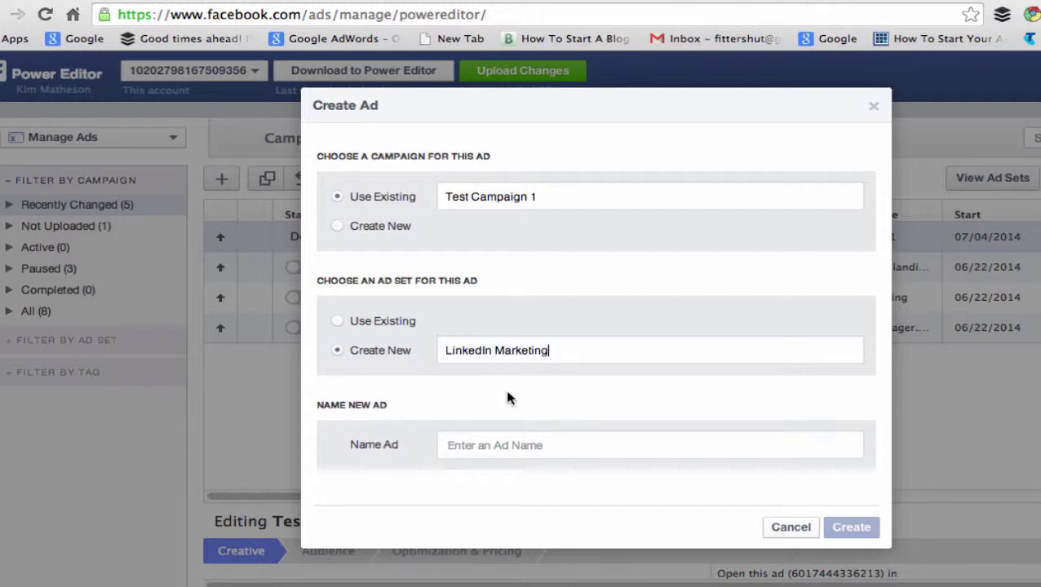
left_click(482, 447)
type("Test Campa")
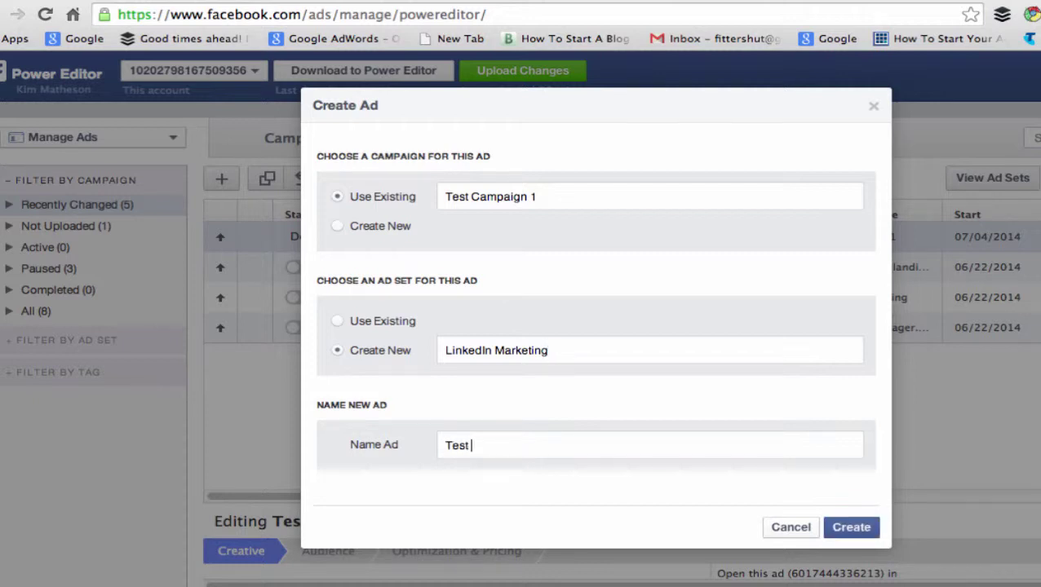
type("ign 1")
left_click(857, 528)
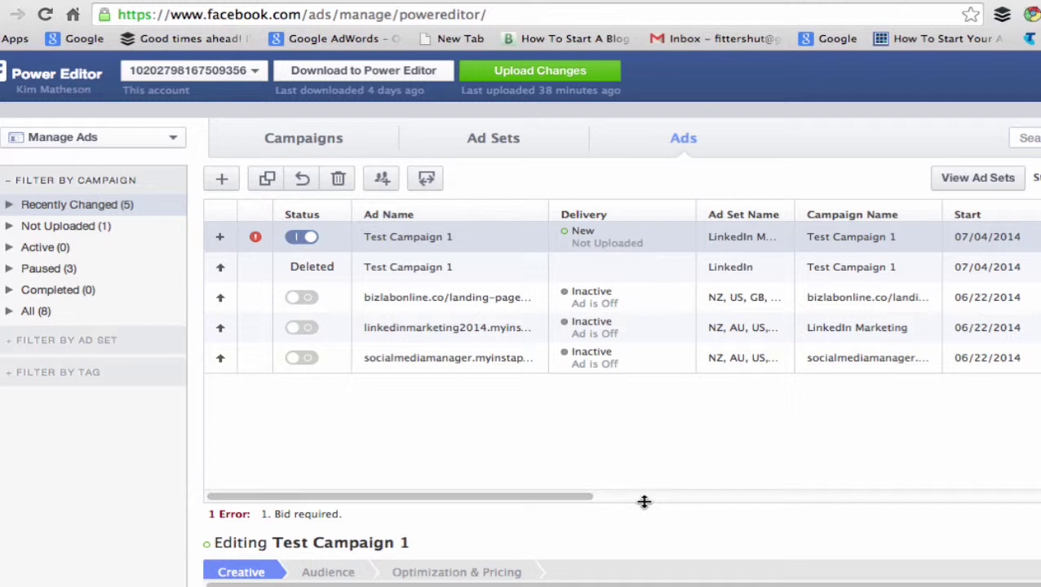
- Set the new ad's Facebook Page to Biz Lab Online in its creative settings
left_click_drag(644, 502, 660, 392)
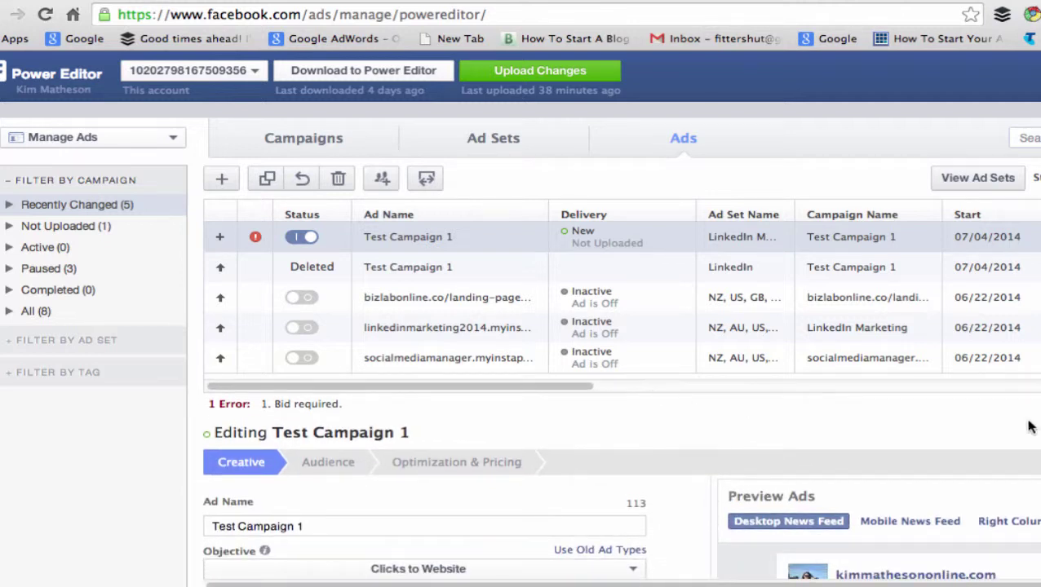
scroll(620, 490, "down", 2)
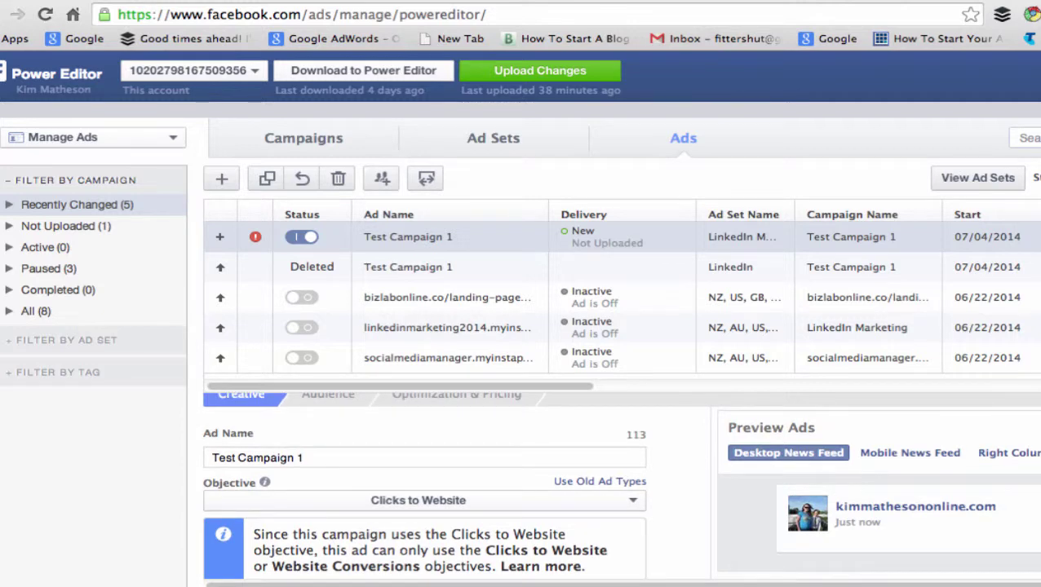
scroll(424, 490, "down", 1)
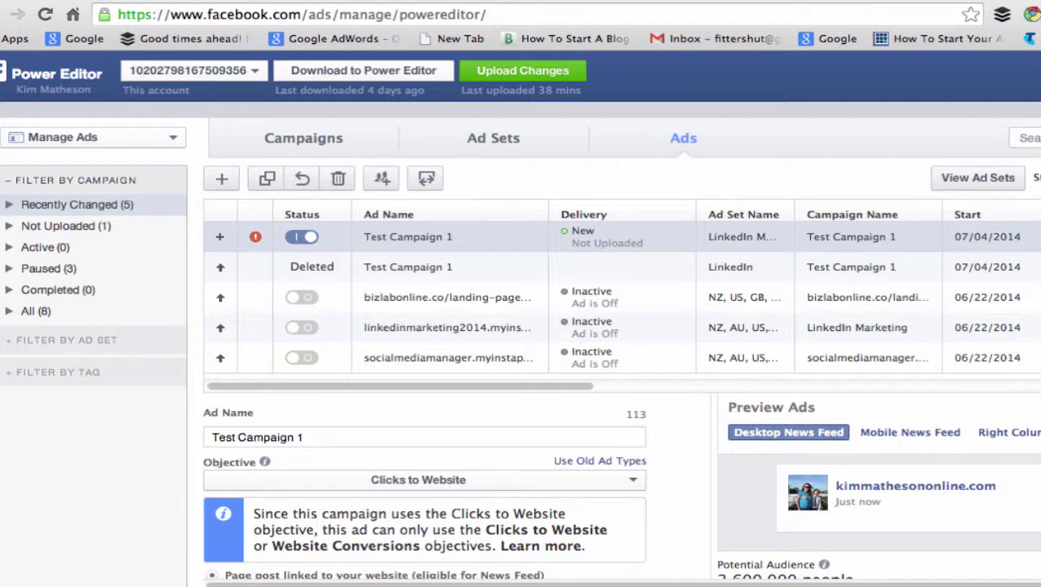
scroll(457, 489, "down", 3)
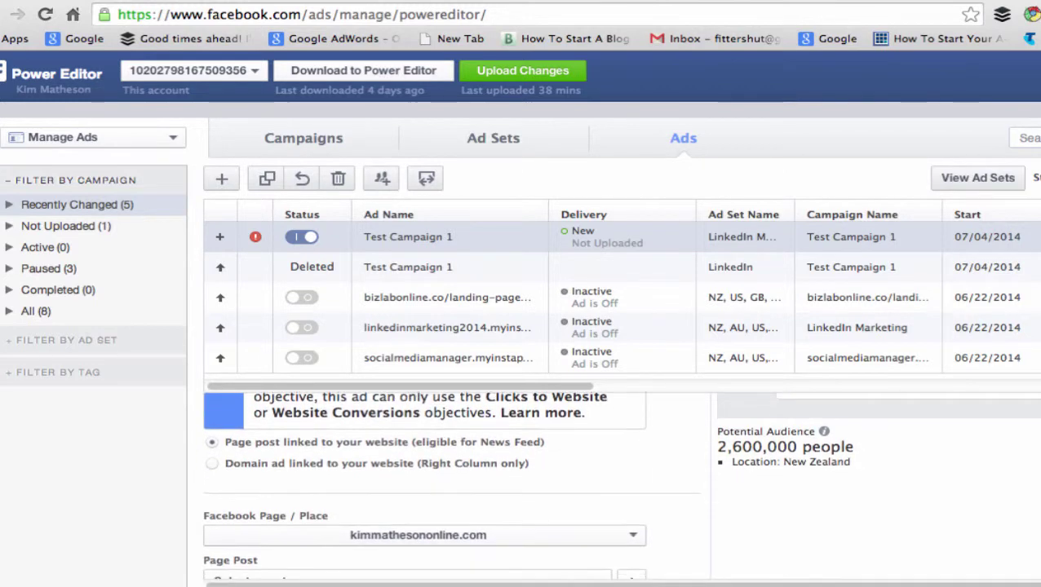
scroll(457, 489, "down", 1)
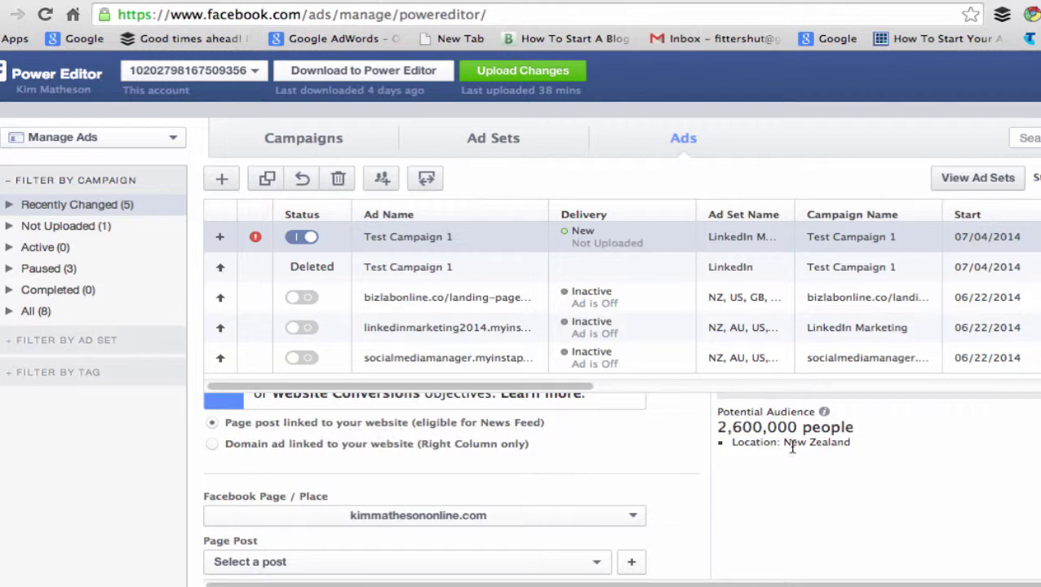
scroll(612, 489, "down", 2)
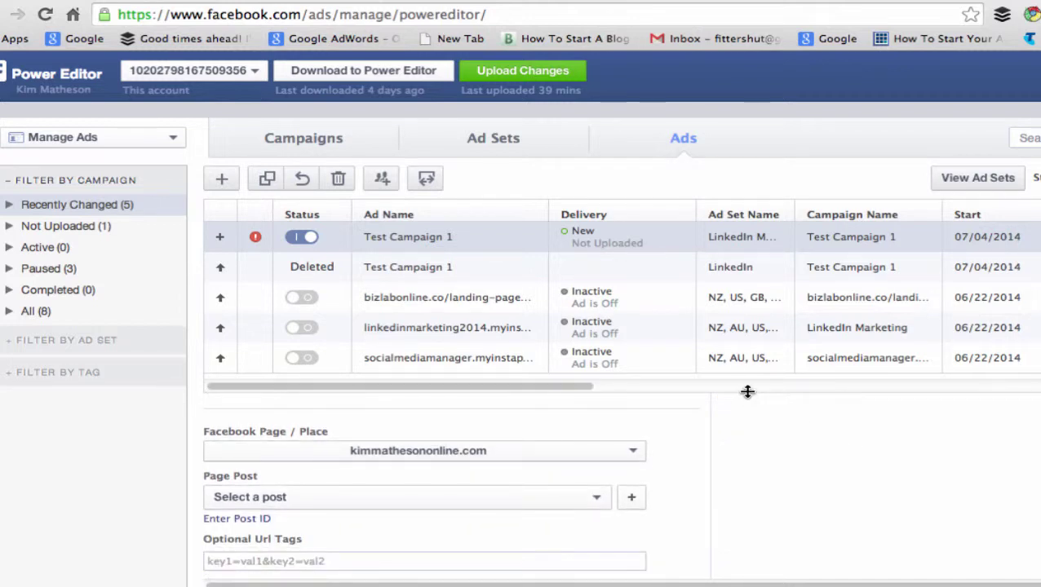
left_click_drag(744, 394, 725, 279)
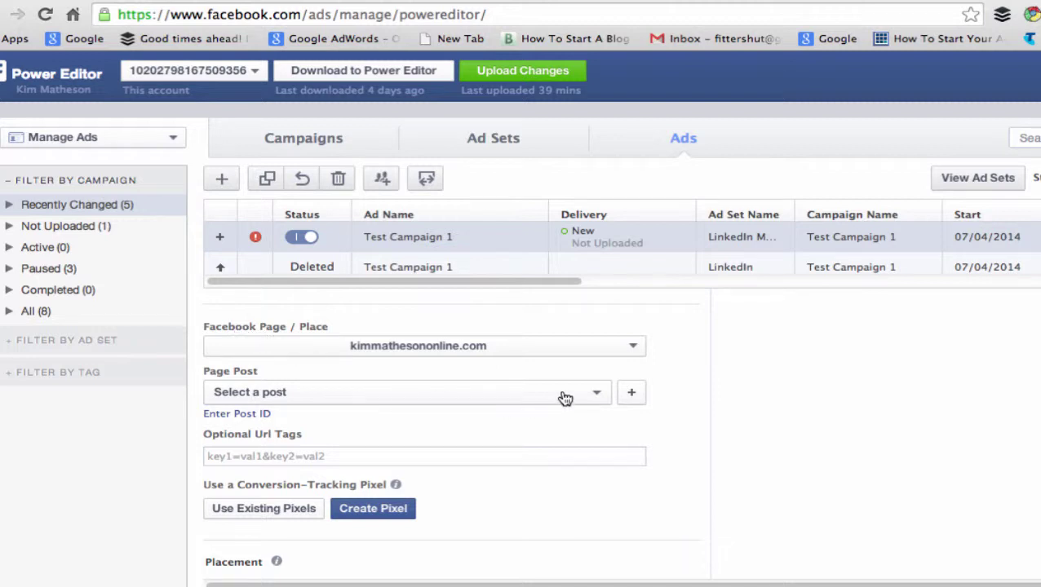
left_click(634, 351)
left_click(303, 396)
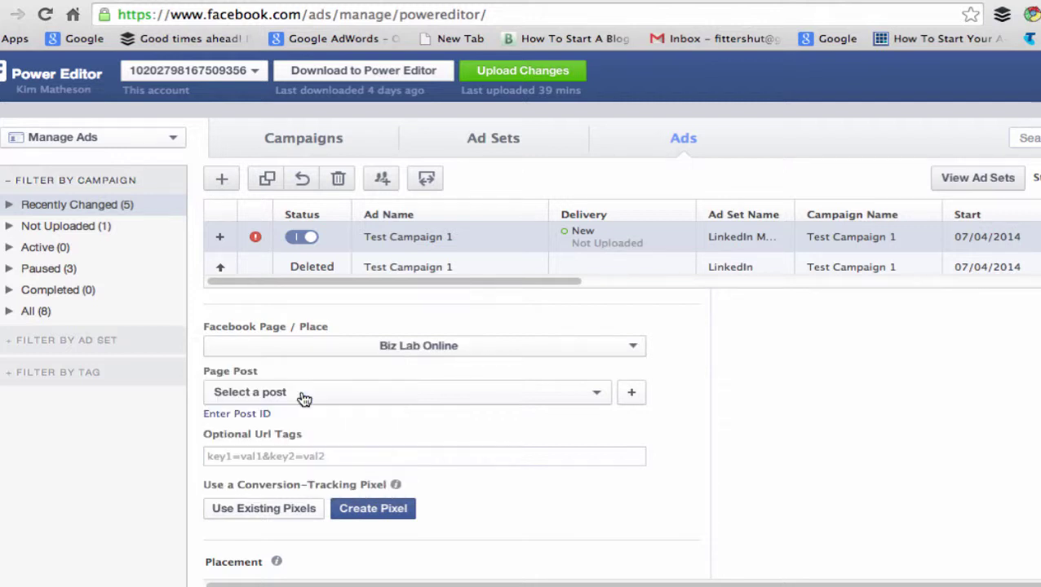
- Choose the unpublished LinkedIn Business Power post as the ad's page post
left_click(598, 398)
scroll(538, 477, "down", 1)
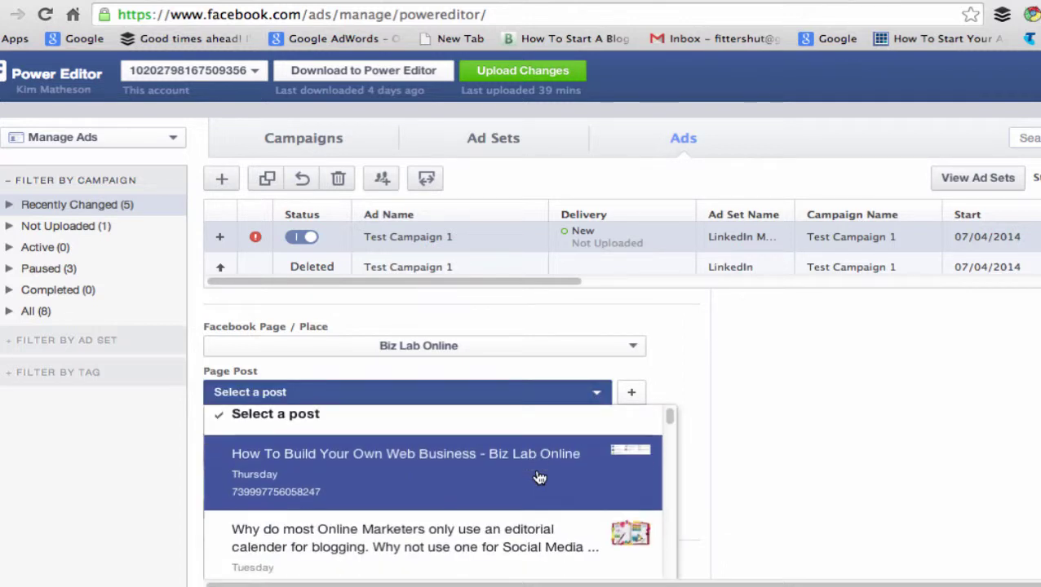
scroll(539, 477, "down", 3)
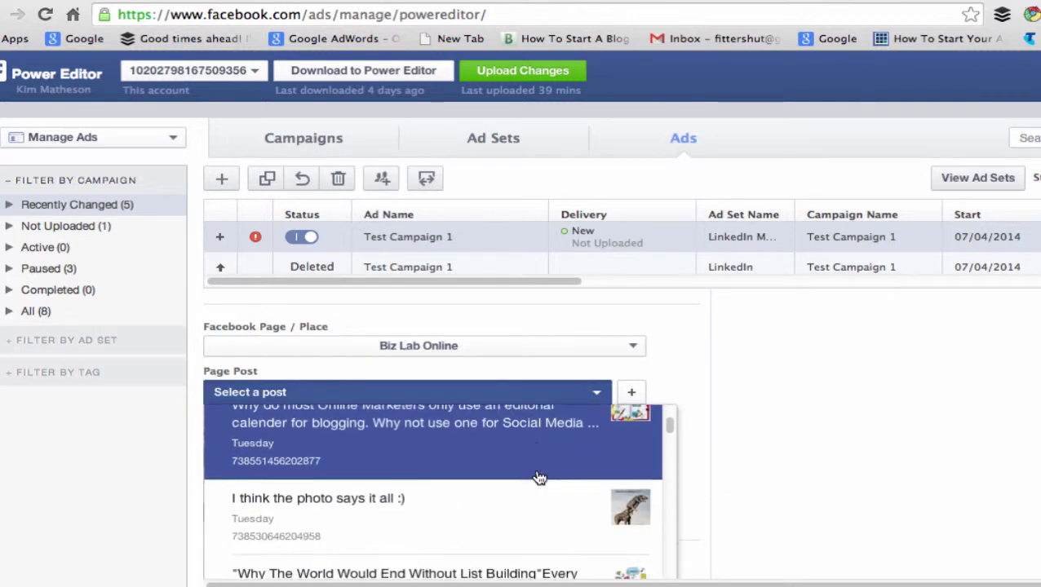
scroll(539, 478, "down", 1)
scroll(538, 478, "down", 2)
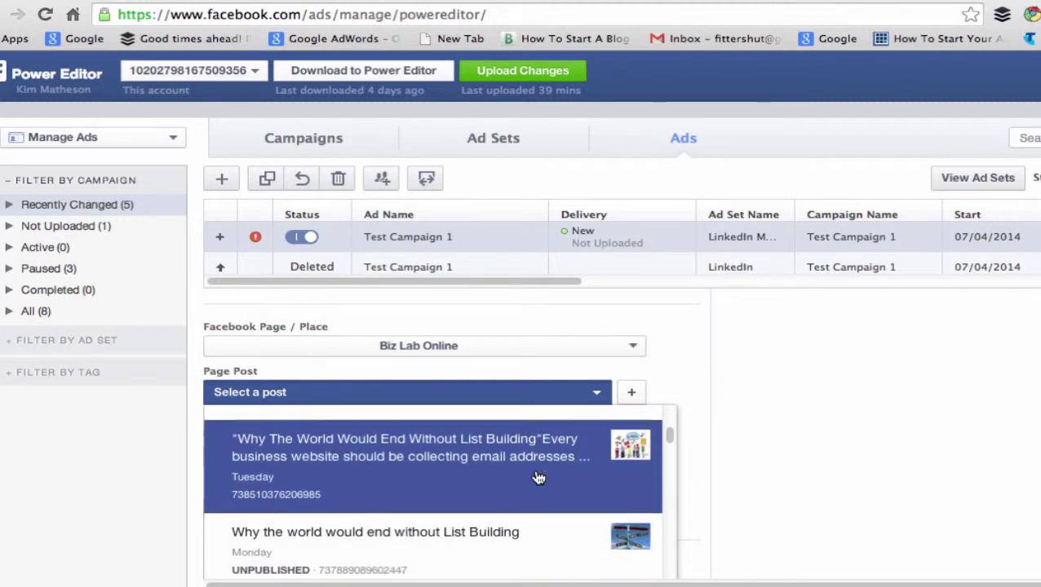
scroll(539, 478, "down", 2)
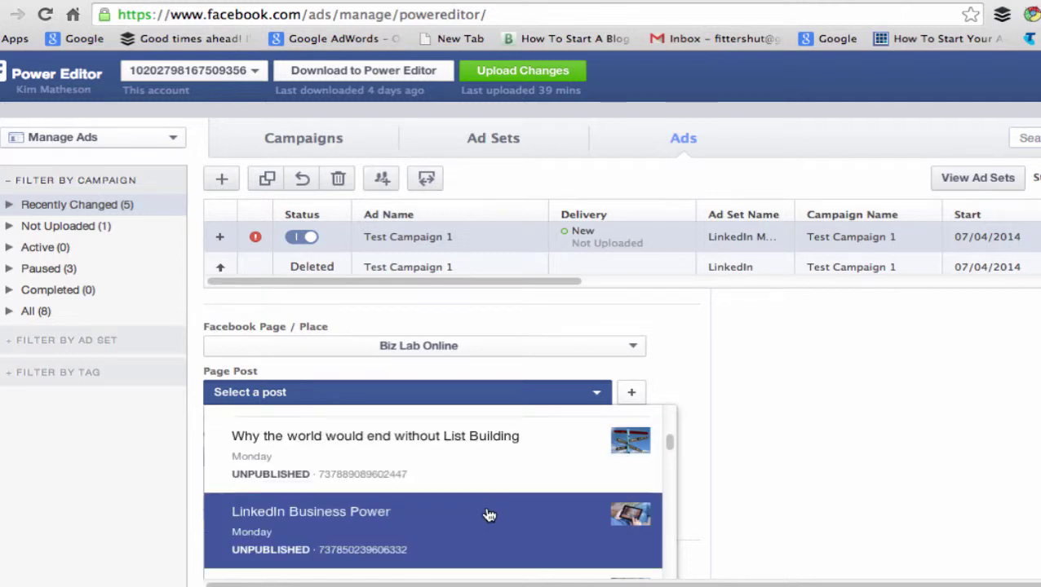
left_click(488, 515)
- Limit the ad's placement to News Feed on Desktop by disabling News Feed on Mobile and Right Column on Desktop
scroll(490, 506, "down", 2)
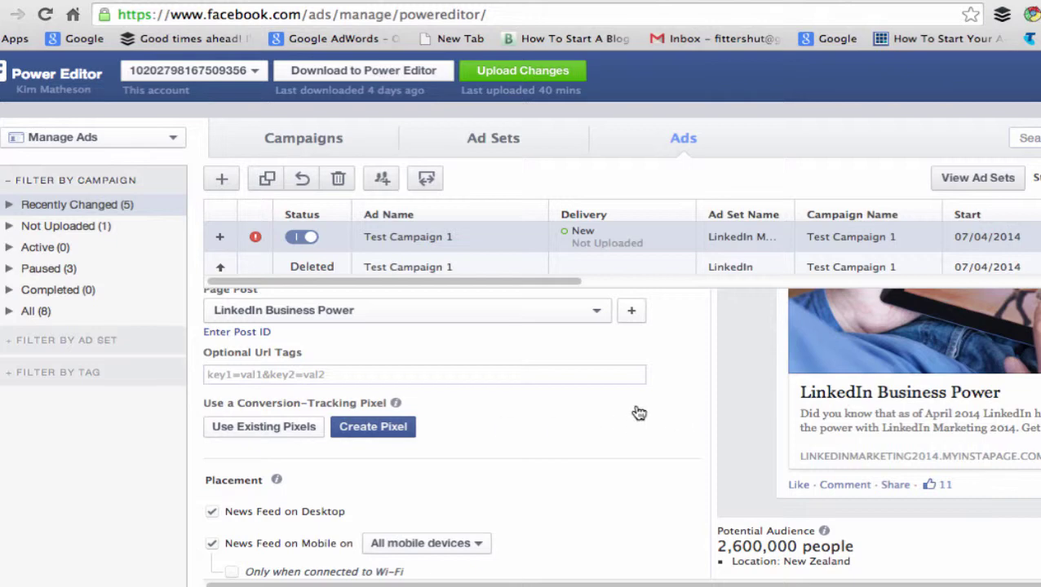
scroll(644, 413, "down", 2)
scroll(641, 414, "up", 5)
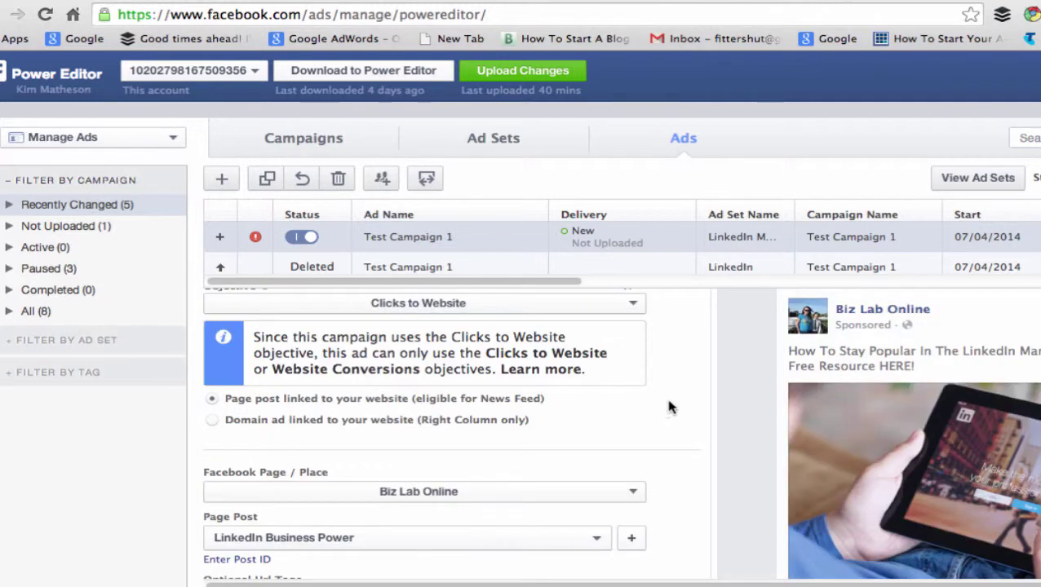
scroll(669, 406, "up", 1)
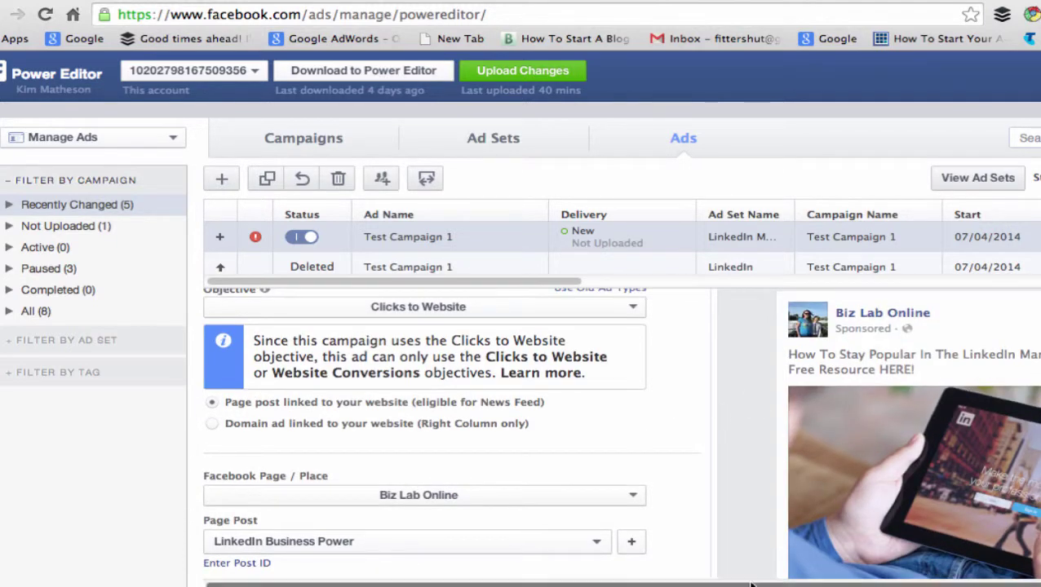
scroll(816, 555, "right", 3)
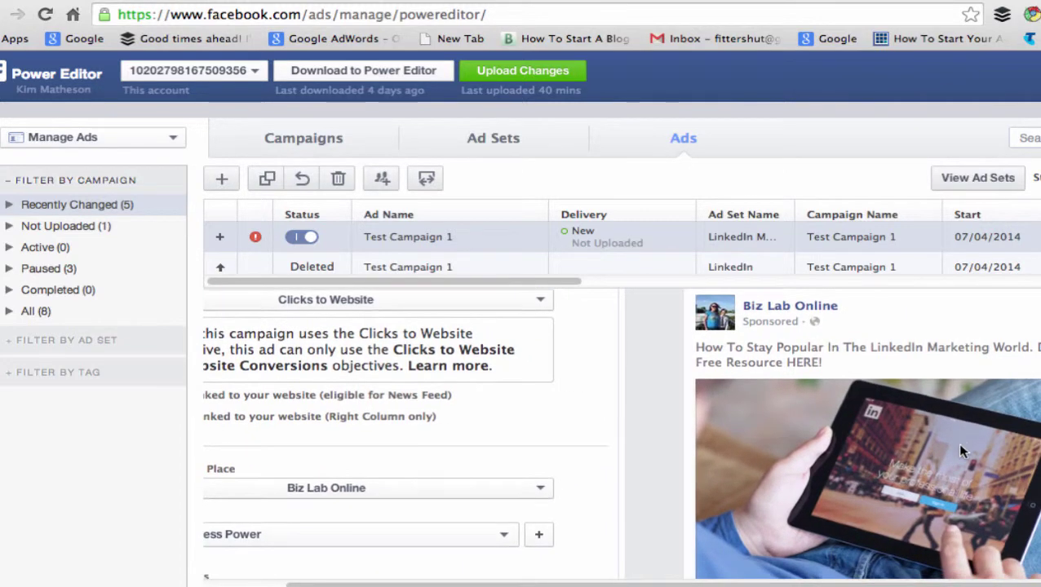
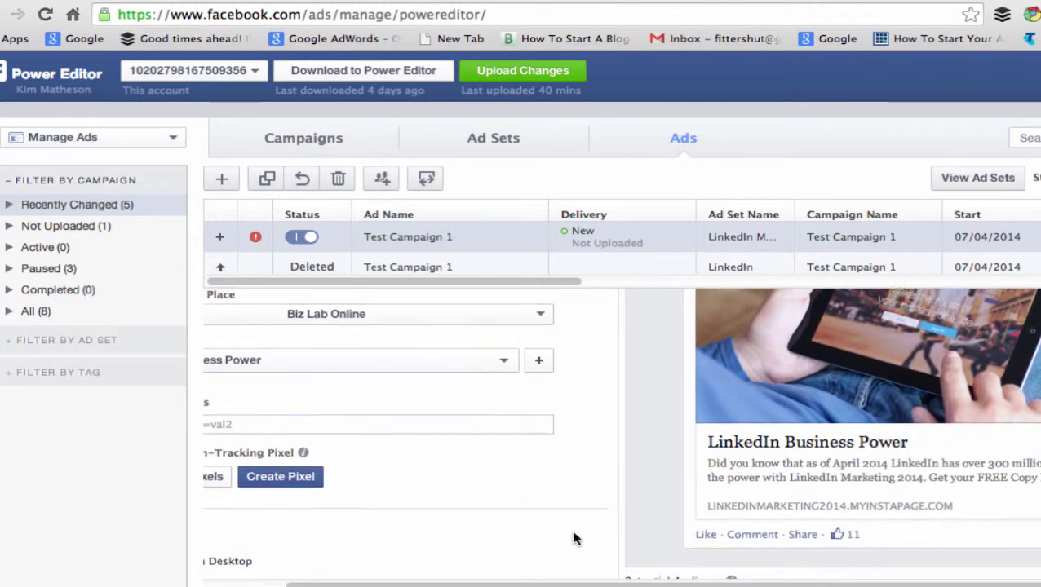
left_click_drag(545, 584, 477, 584)
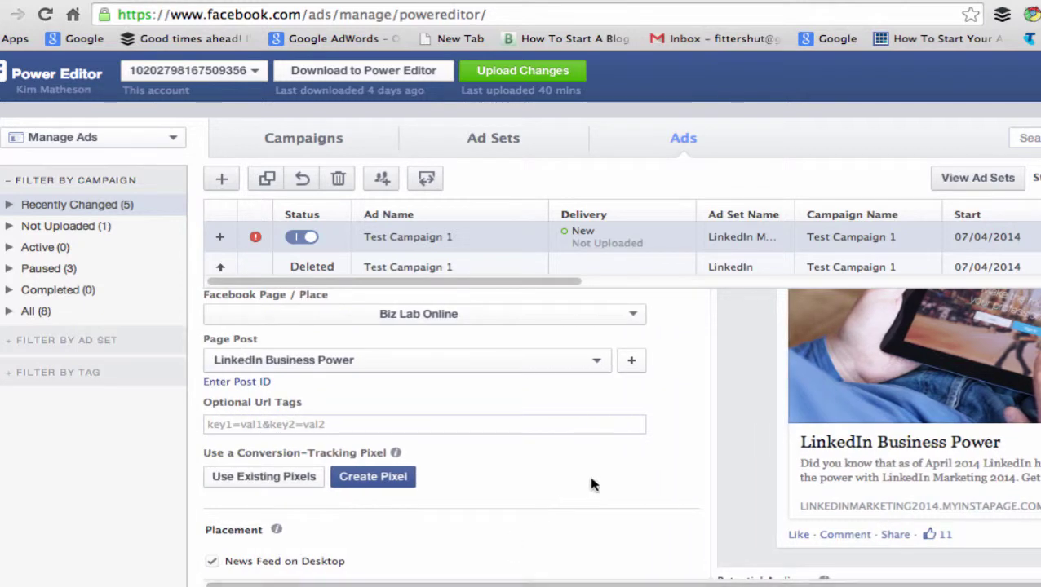
scroll(555, 429, "down", 5)
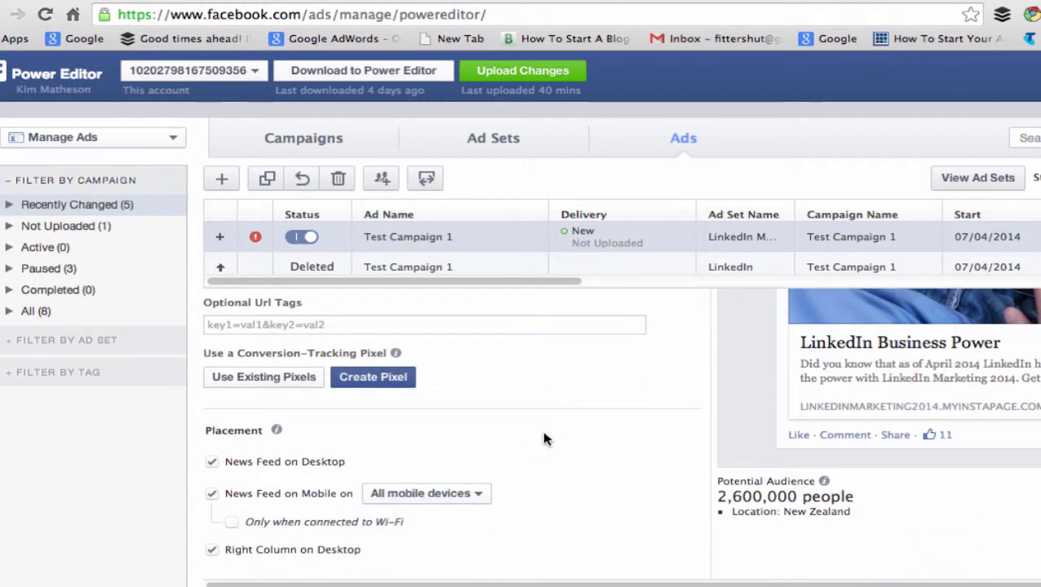
scroll(542, 440, "down", 2)
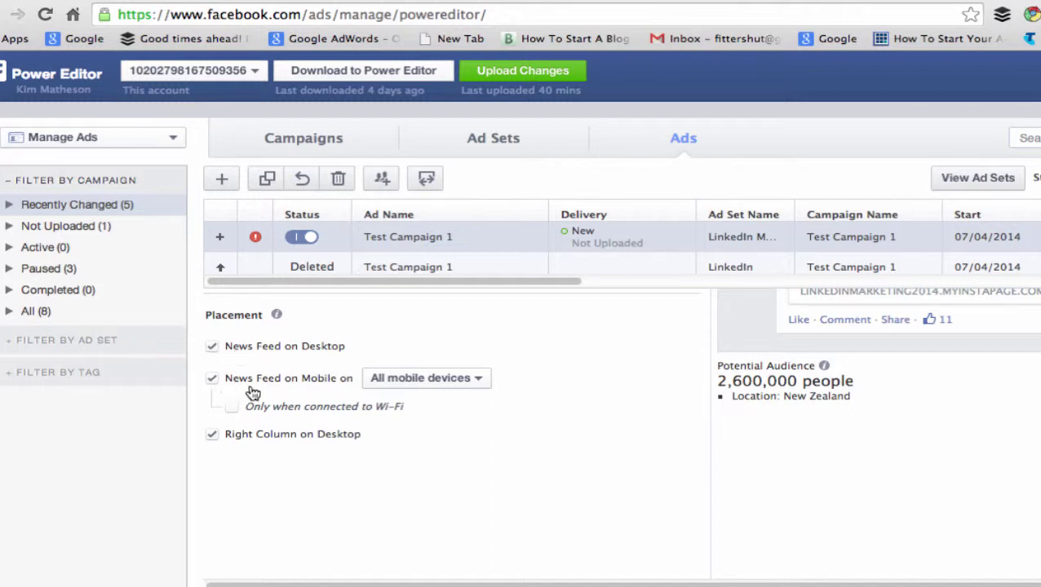
left_click(212, 379)
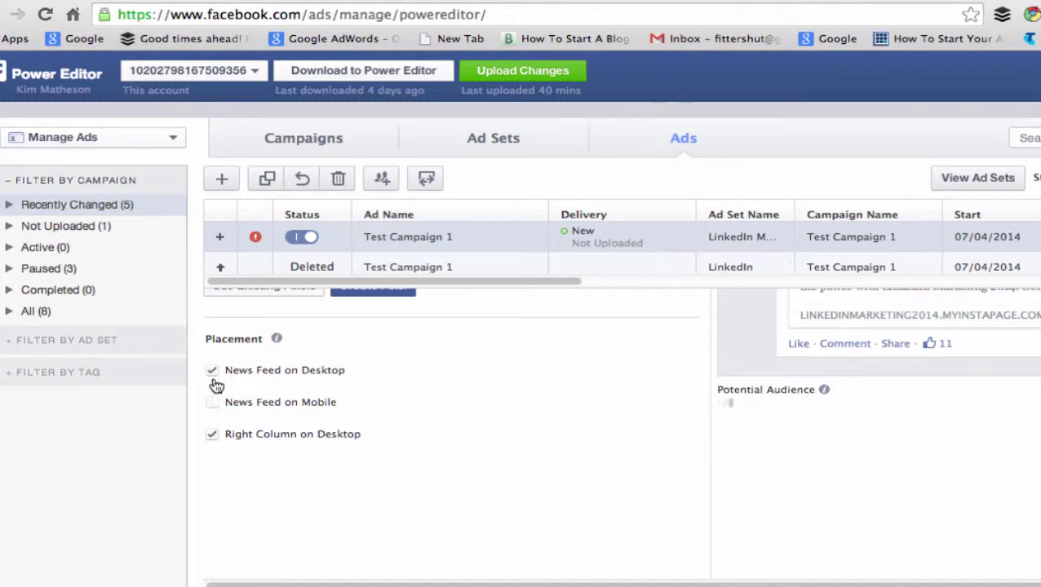
left_click(213, 436)
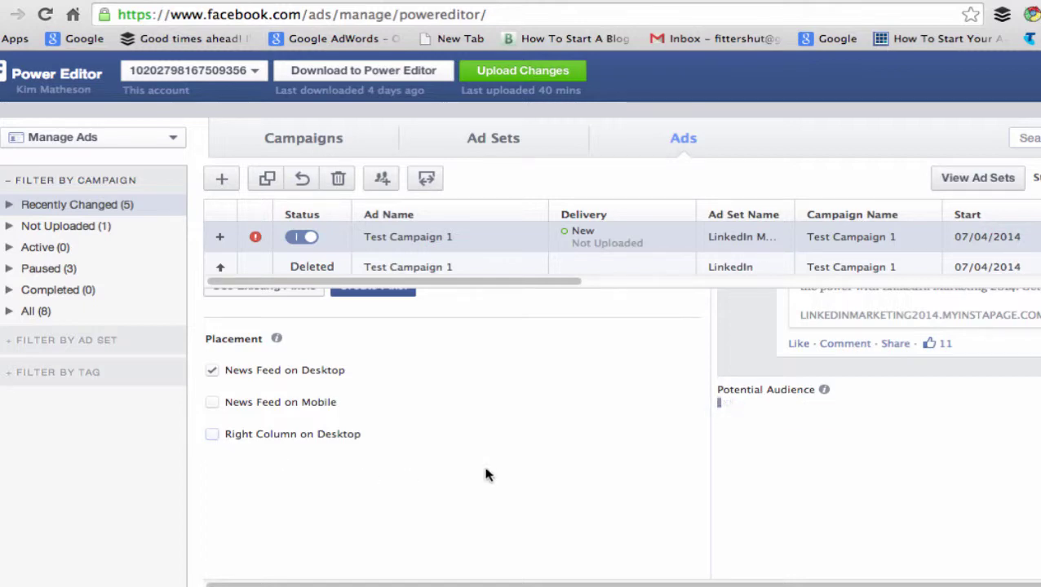
- Add the country United States to the locations in the ad's audience settings
scroll(491, 473, "up", 10)
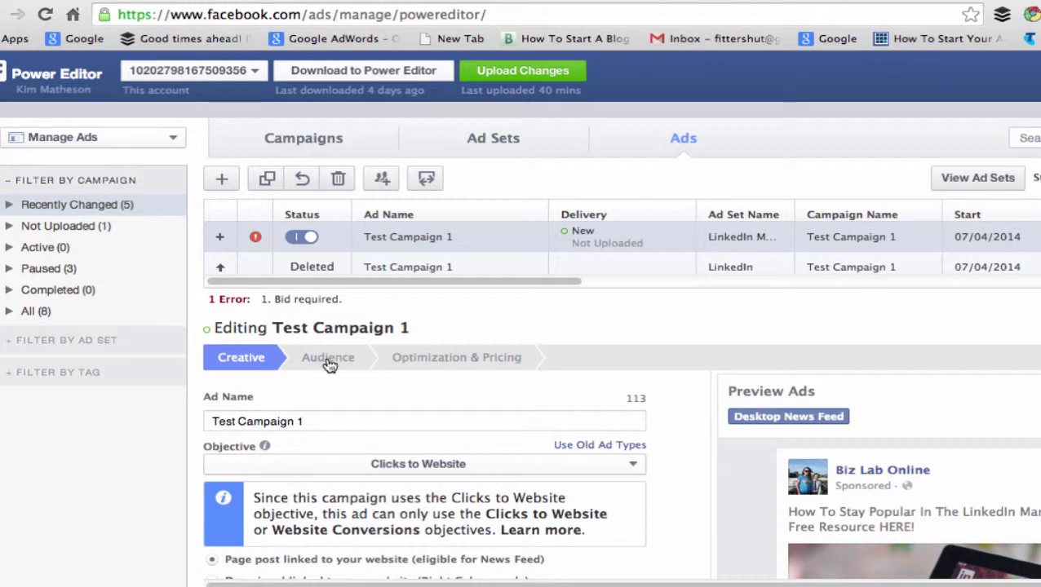
left_click(329, 364)
scroll(553, 417, "down", 2)
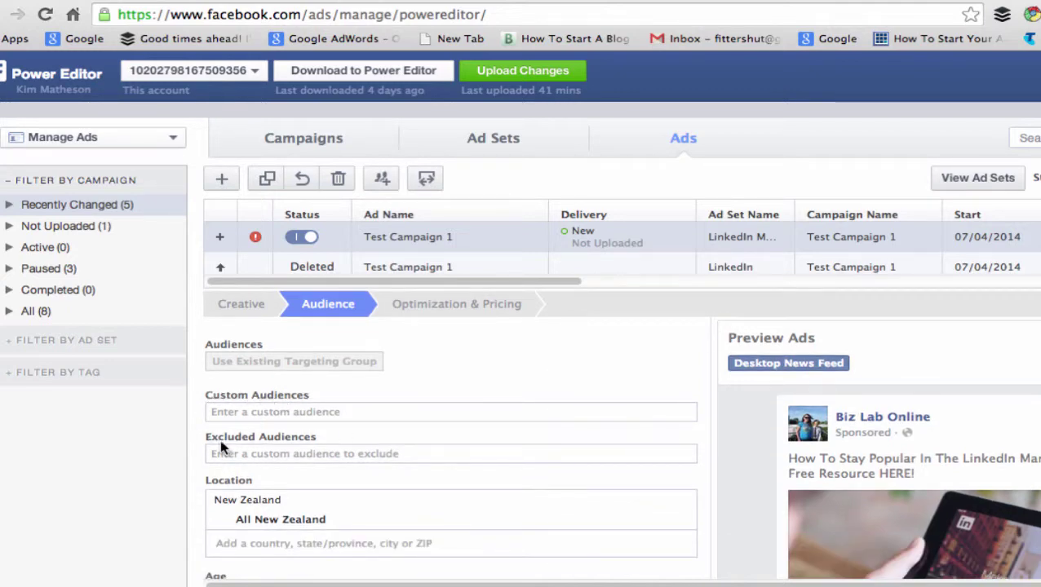
scroll(553, 444, "down", 4)
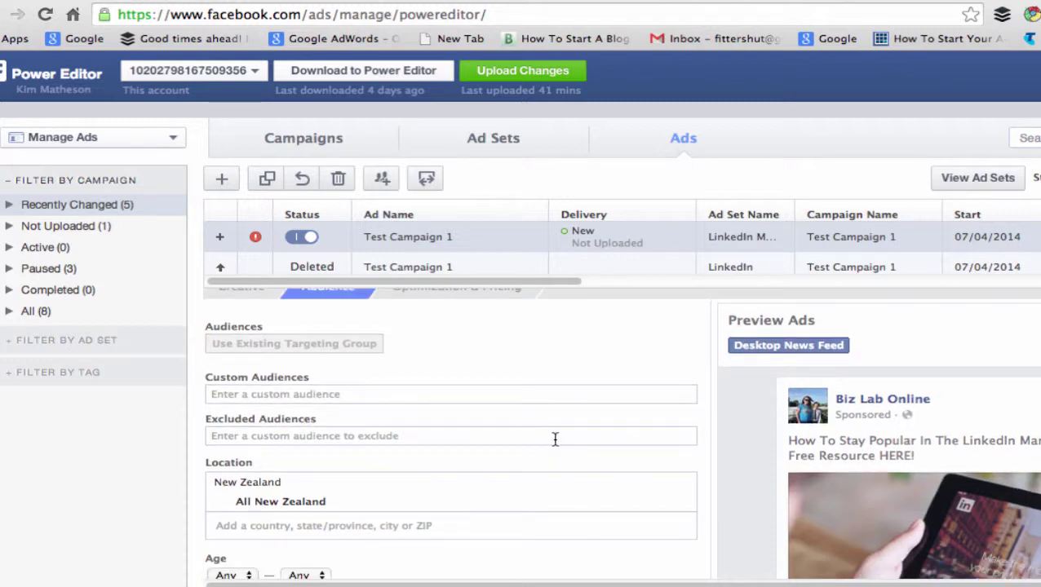
mouse_move(518, 425)
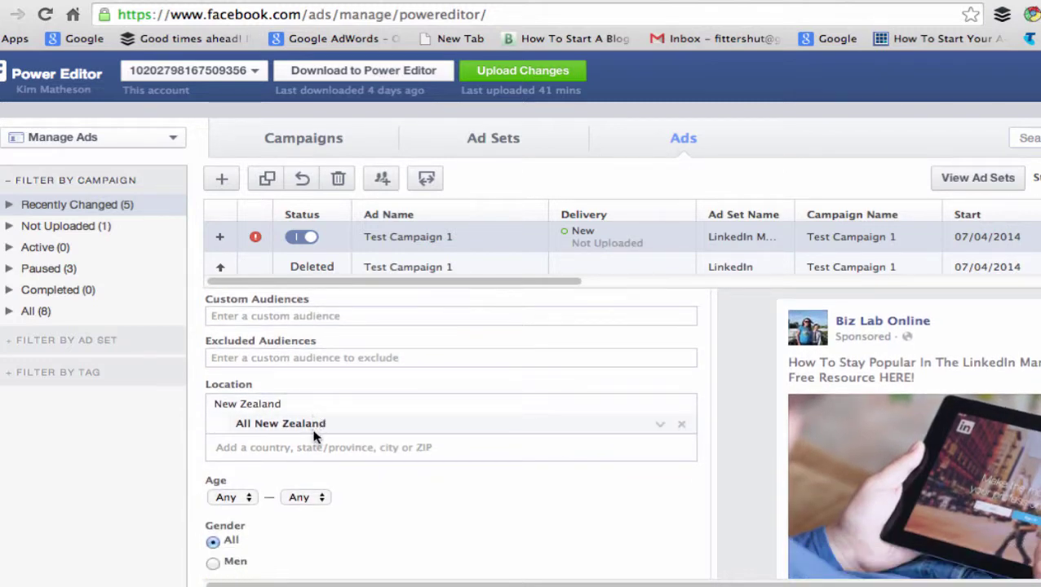
scroll(465, 488, "down", 2)
scroll(465, 488, "down", 2)
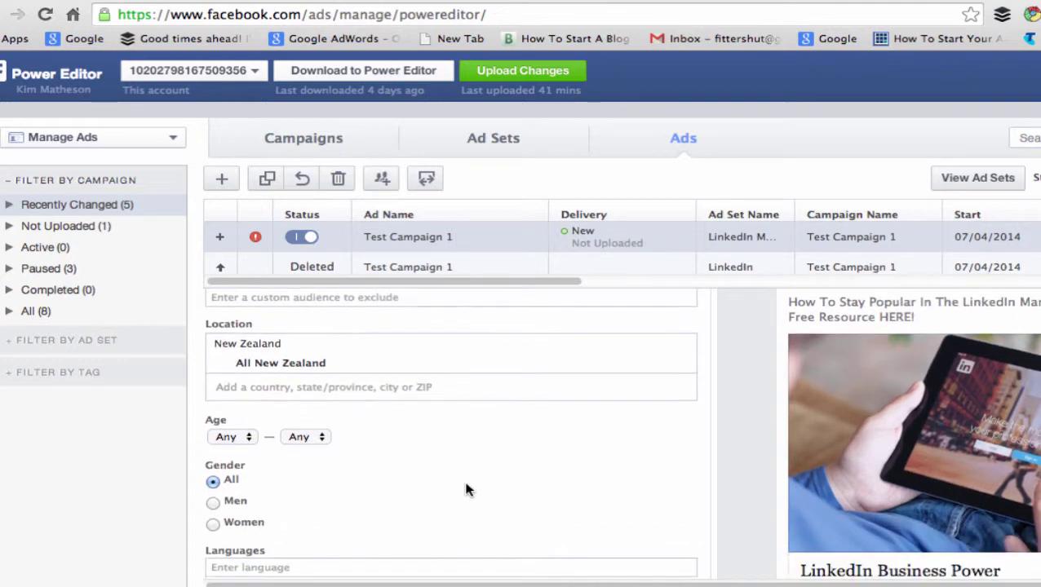
left_click(257, 383)
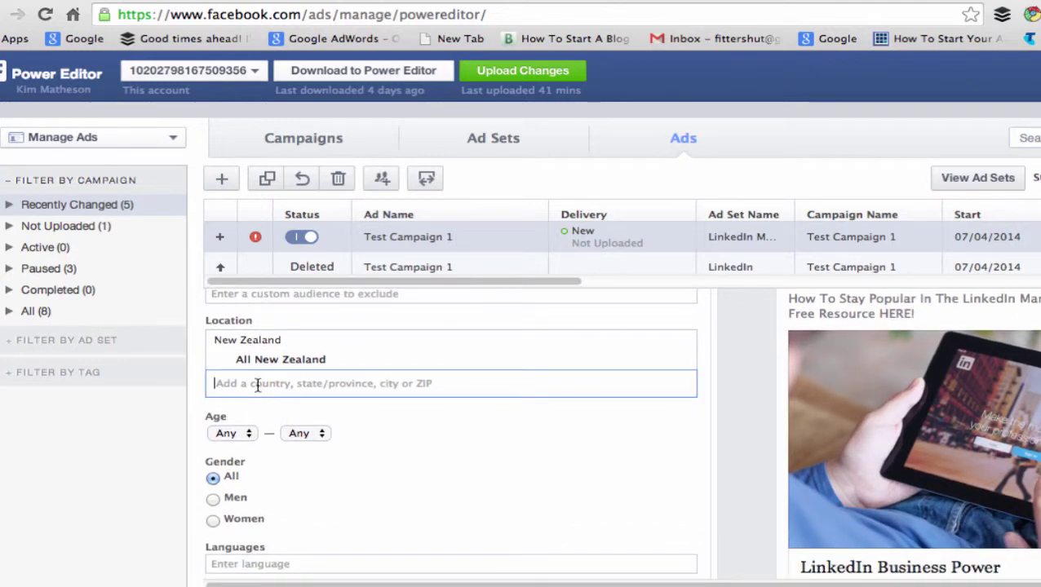
type("United Sta")
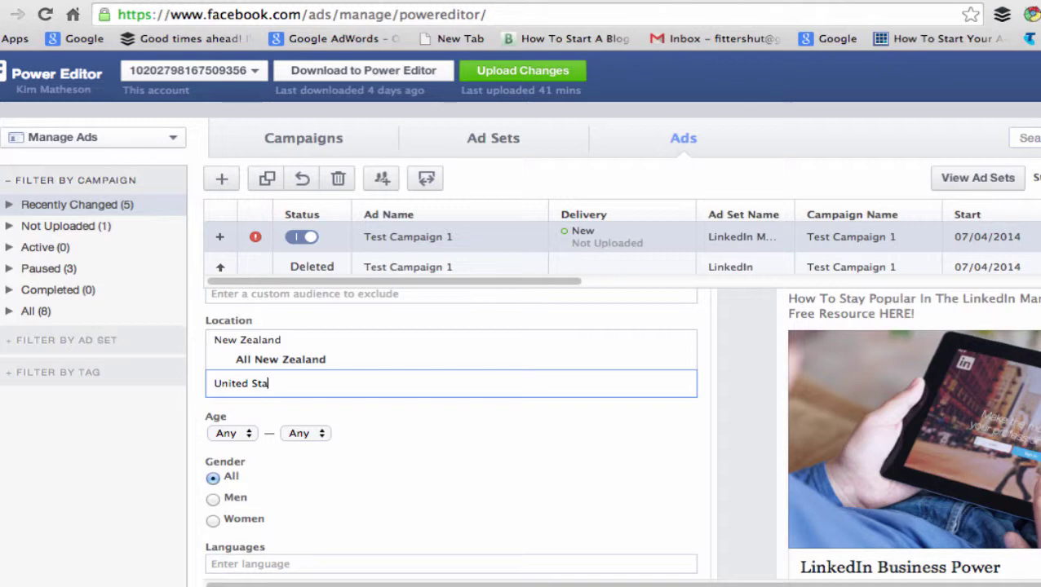
type("tes")
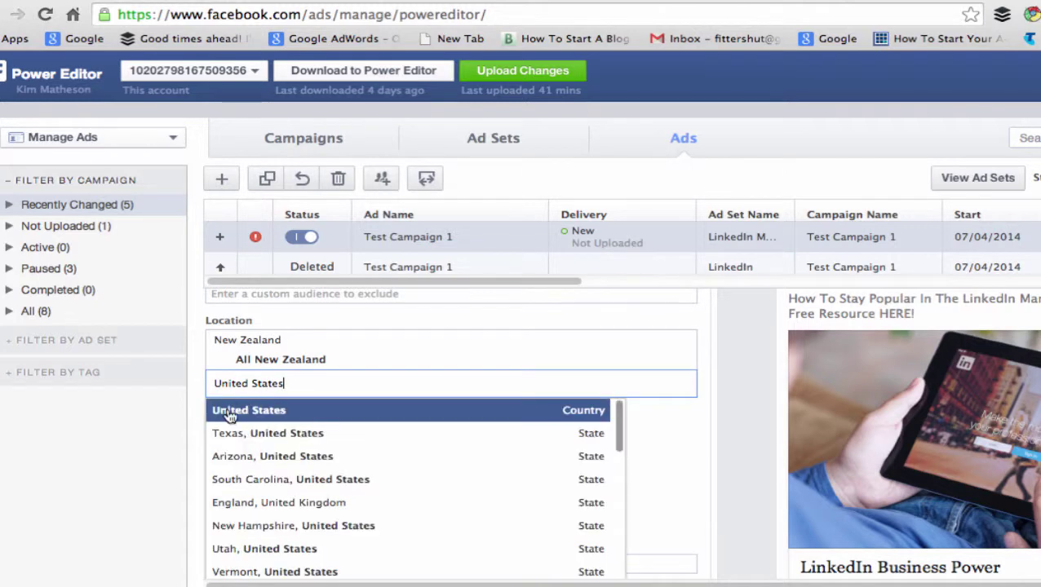
left_click(216, 414)
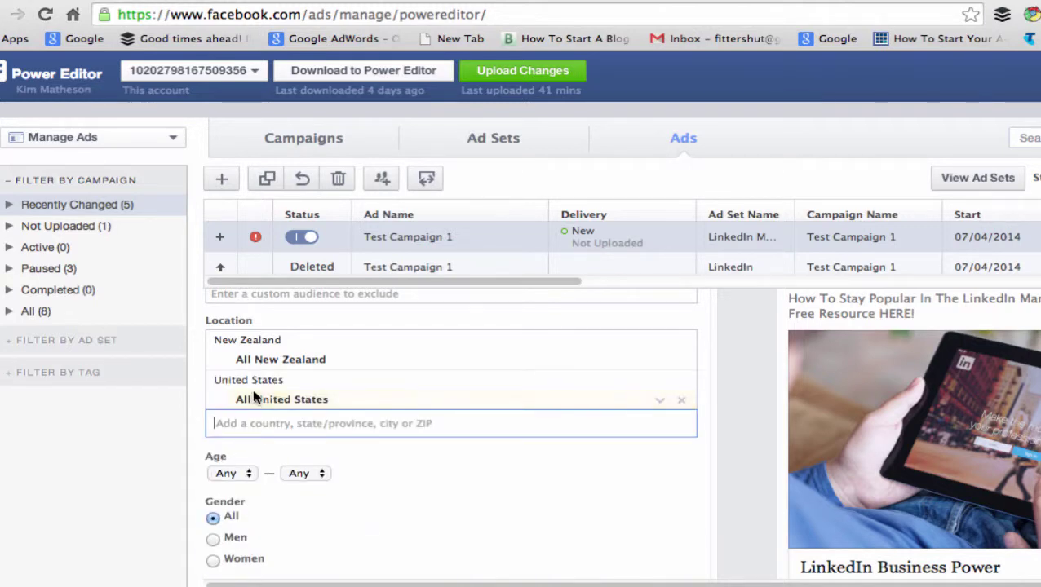
- Add Canada and Australia as countries to the ad's target locations
type("Cana")
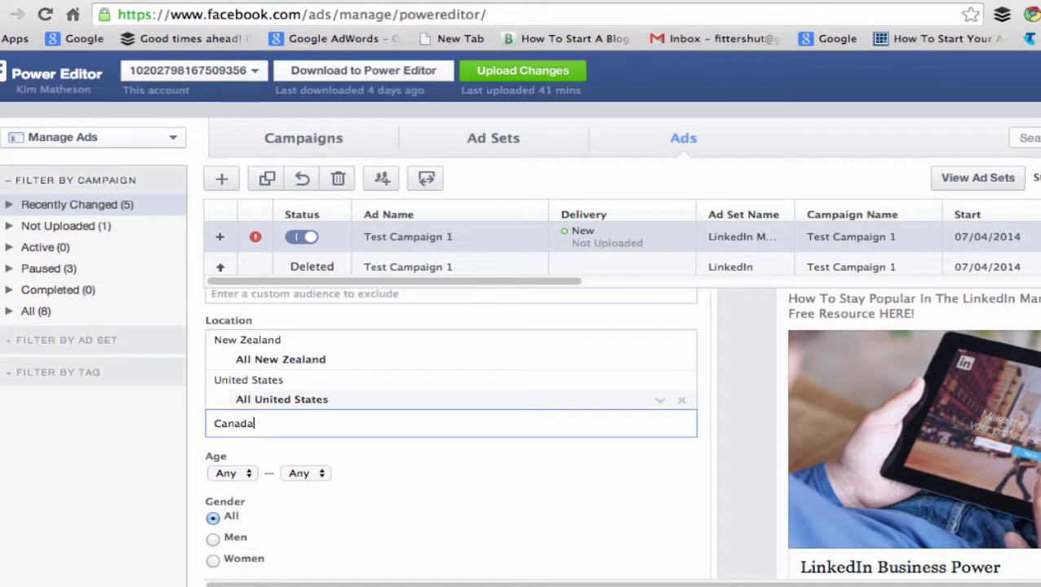
type("da")
left_click(220, 448)
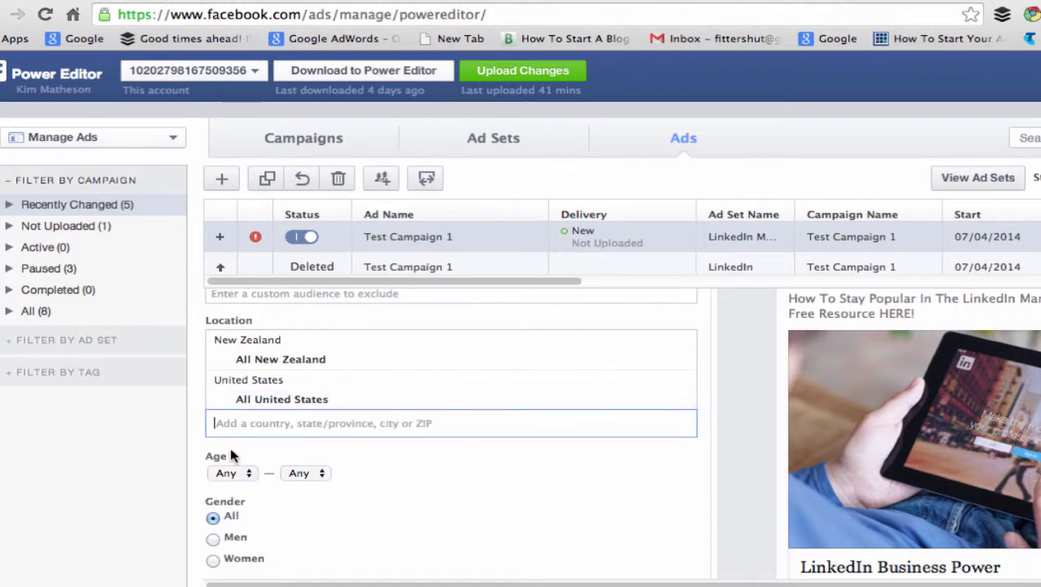
type("Austr")
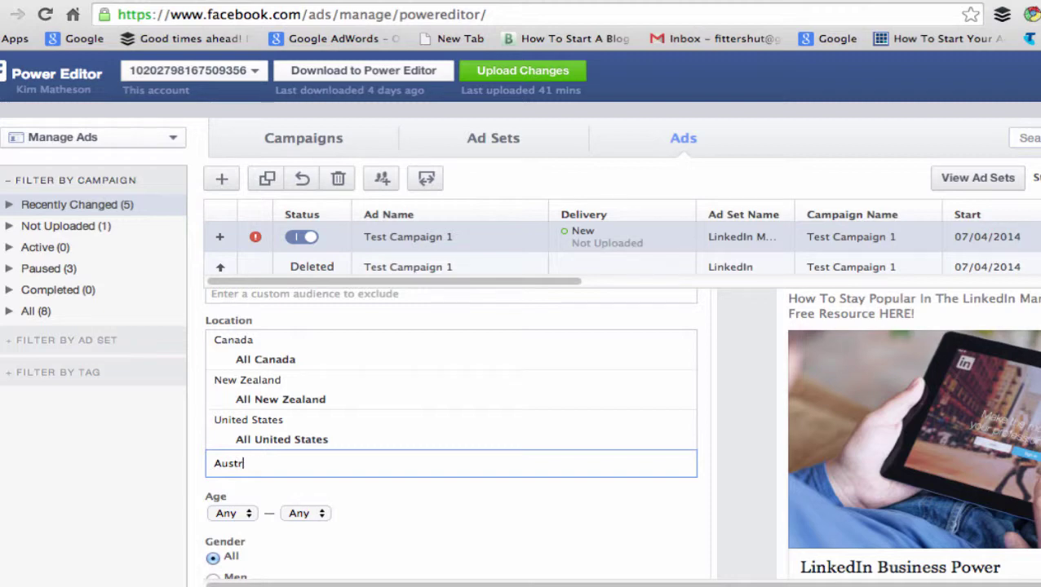
type("alia")
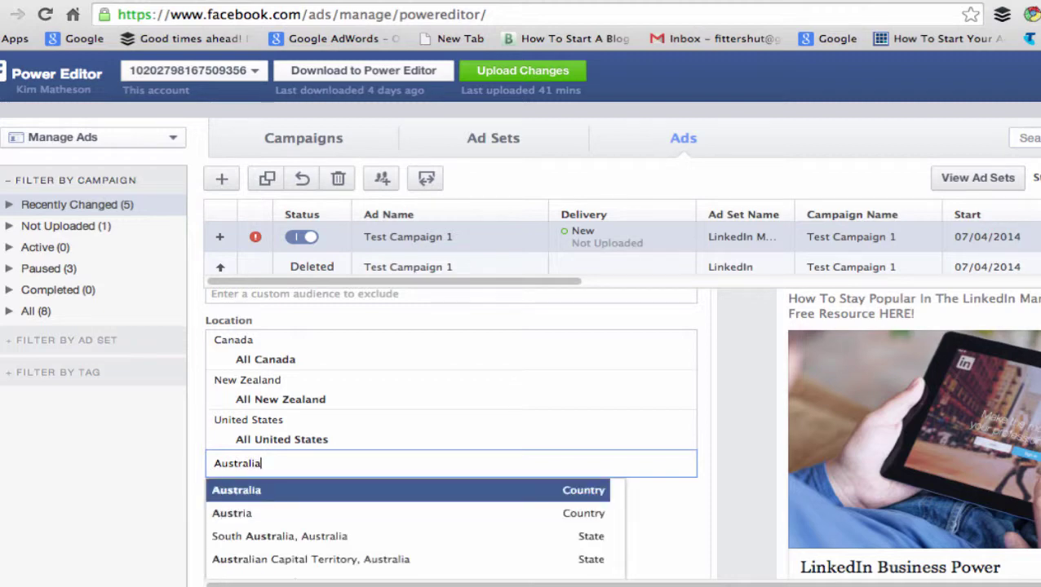
left_click(249, 490)
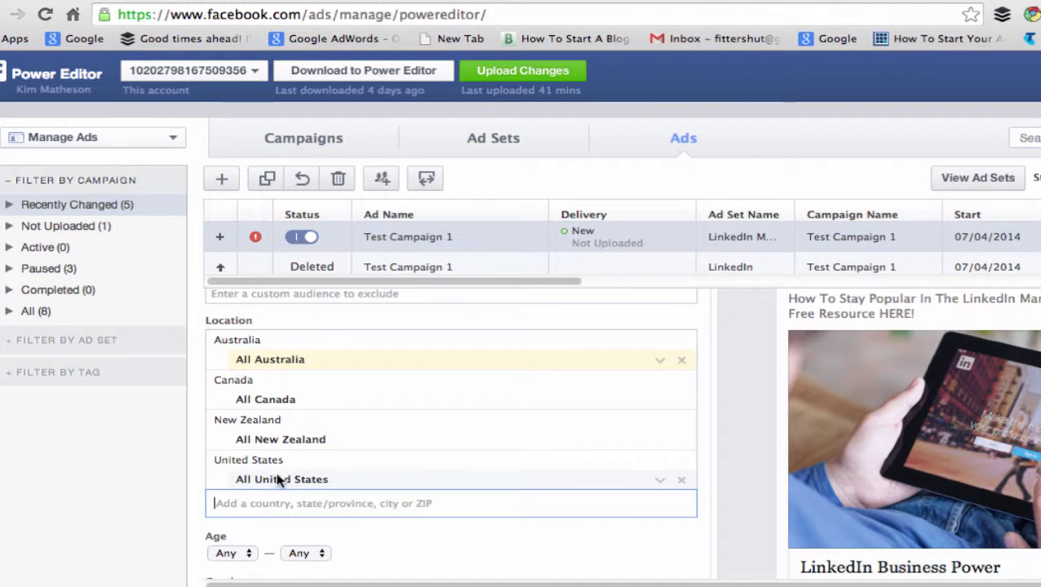
- Add United Kingdom and South Africa as countries to the ad's target locations
type("United K")
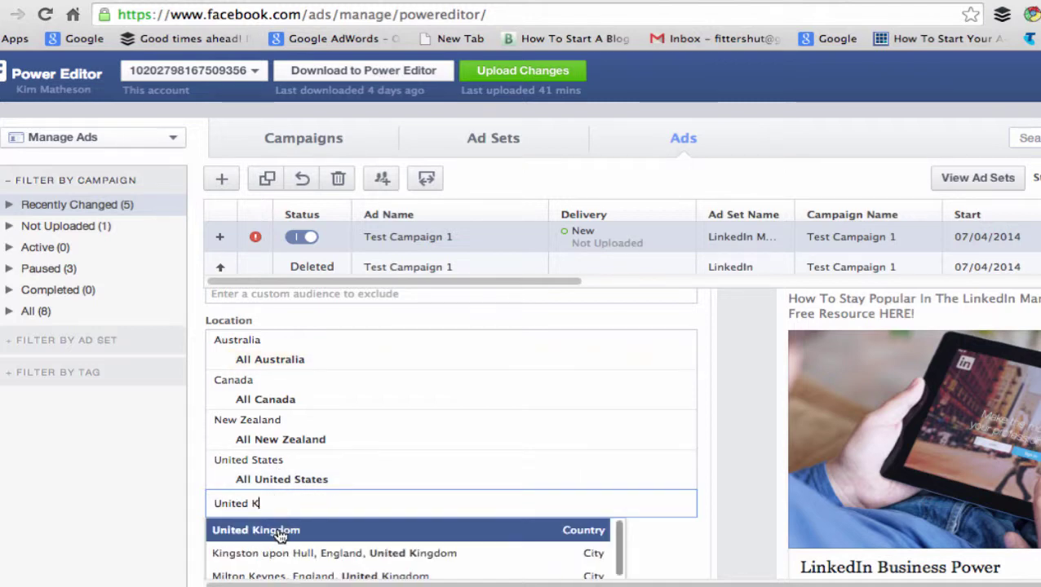
left_click(279, 530)
type("S")
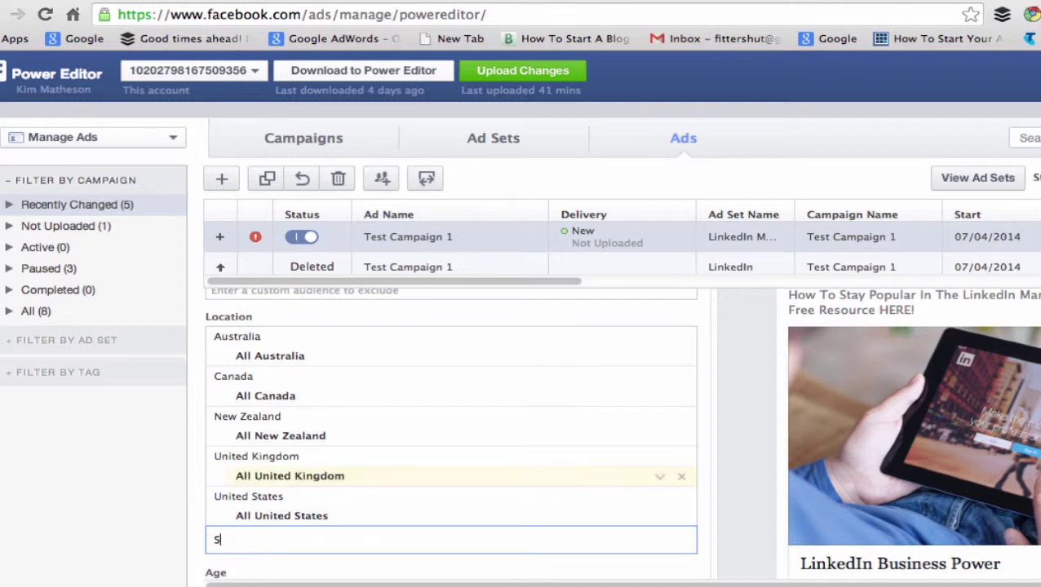
type("outh Africa")
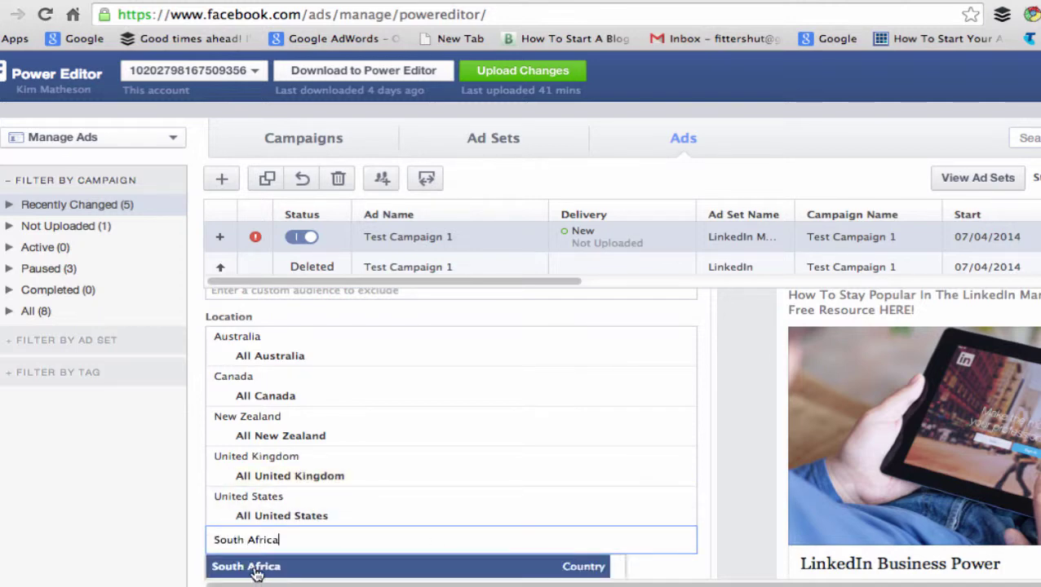
left_click(256, 571)
- Set the minimum age of the ad's target audience to 30
scroll(507, 449, "down", 2)
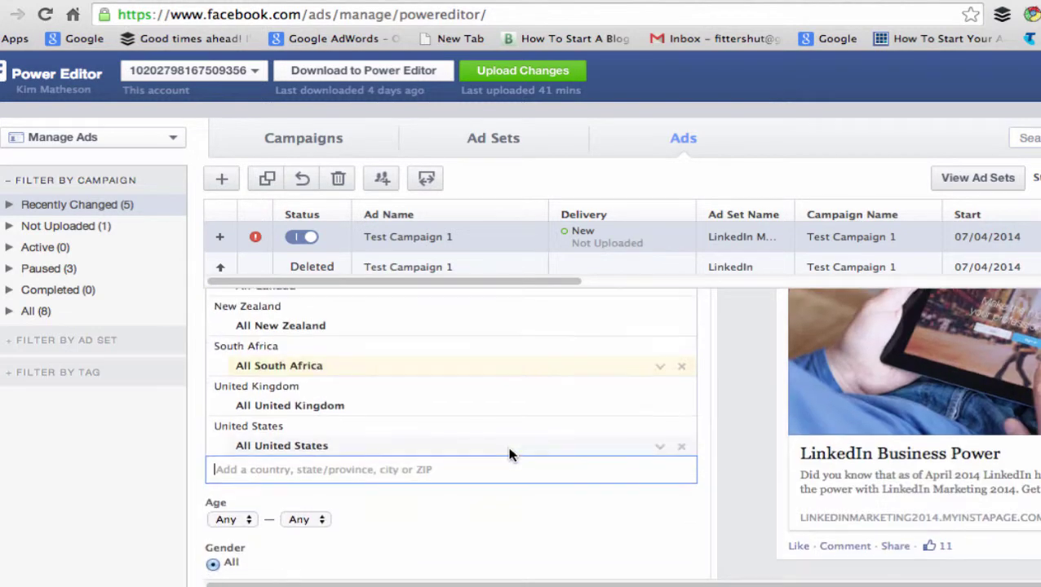
scroll(571, 489, "down", 1)
scroll(637, 505, "down", 3)
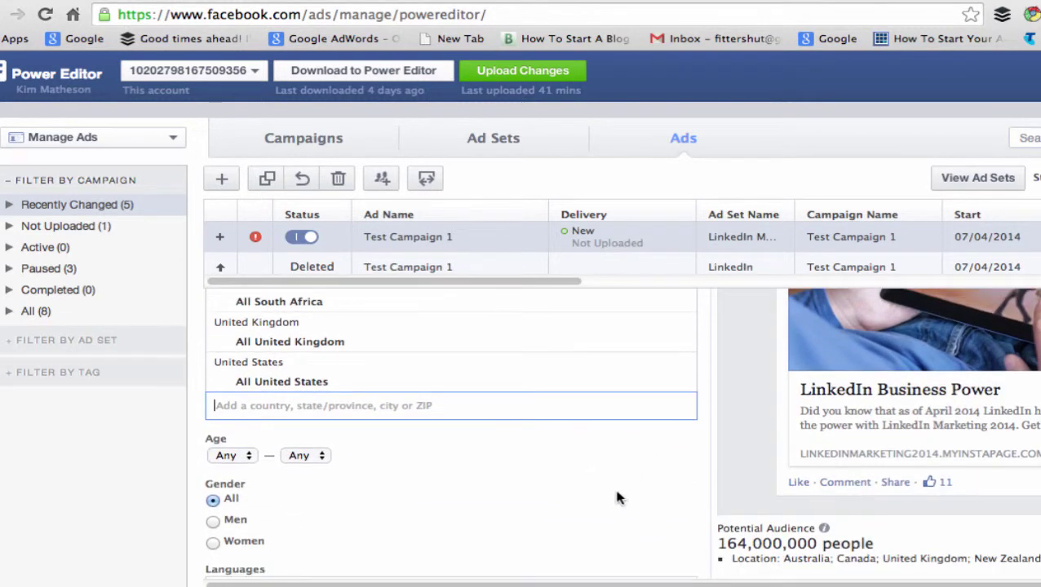
scroll(457, 392, "down", 1)
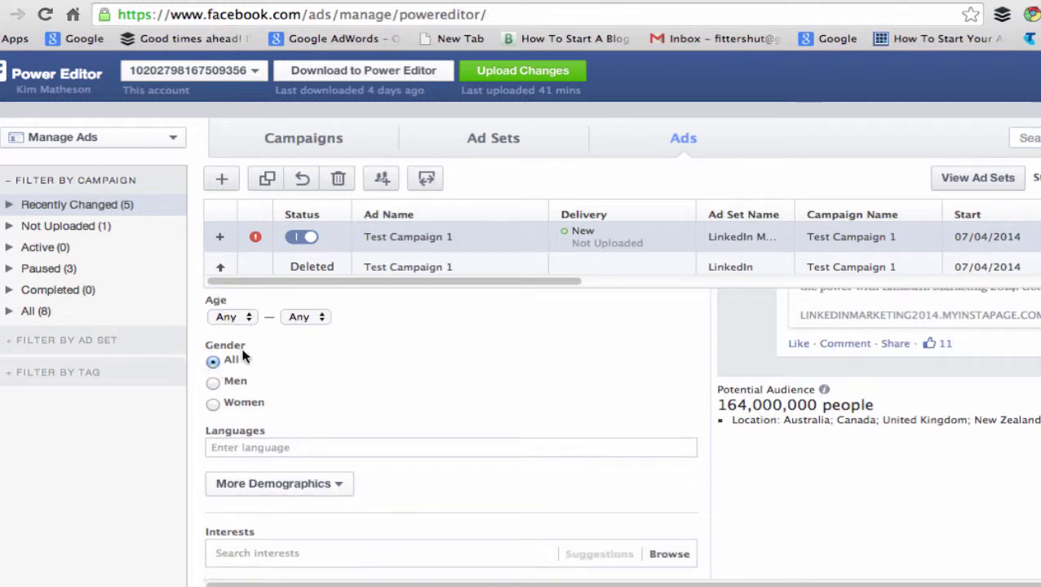
left_click(249, 317)
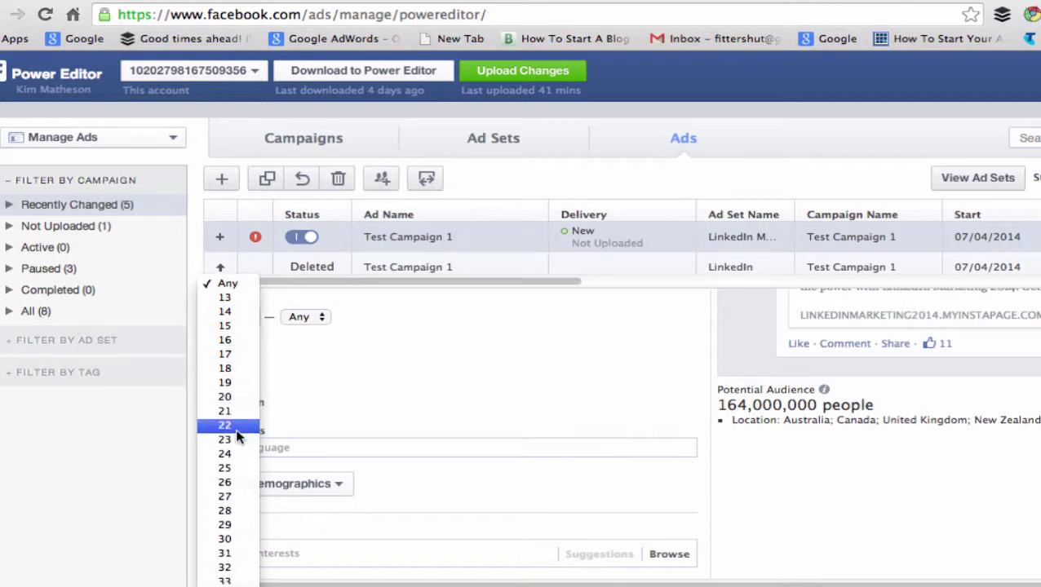
left_click(229, 539)
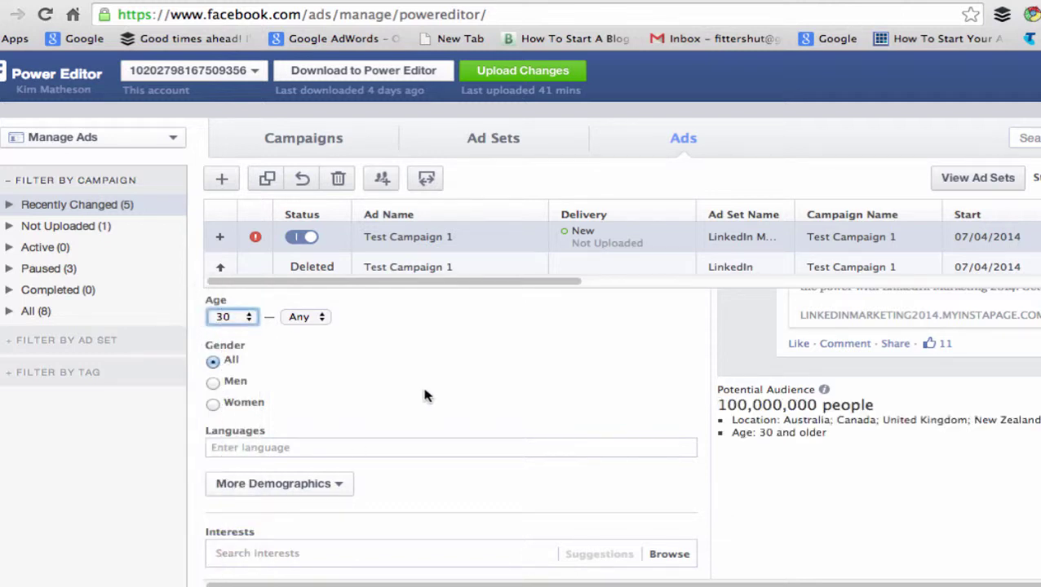
- Add English (US) and English (UK) as the target languages in the ad's audience settings
scroll(424, 395, "down", 3)
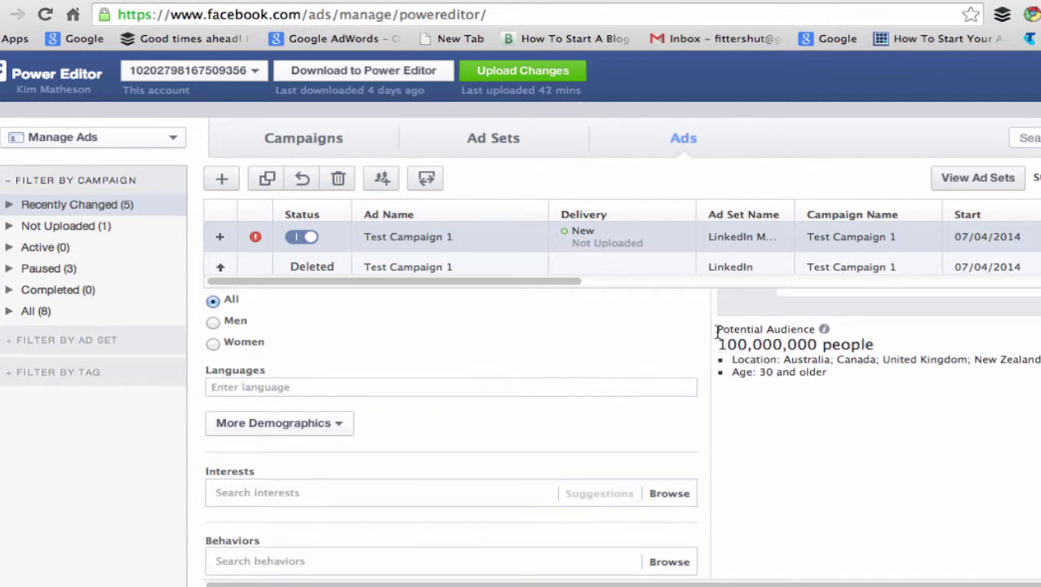
left_click_drag(717, 330, 814, 331)
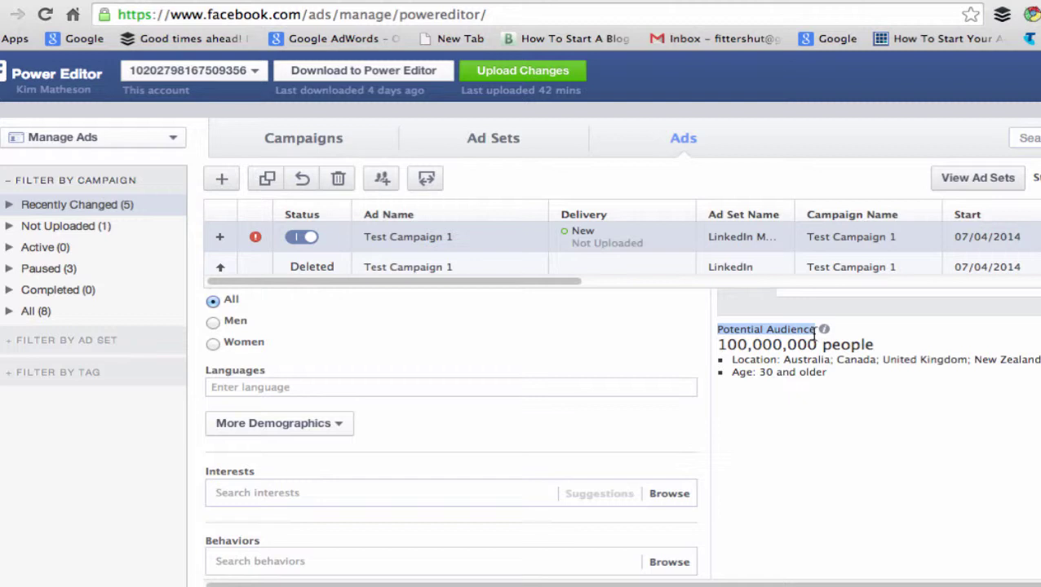
left_click(399, 355)
left_click(310, 388)
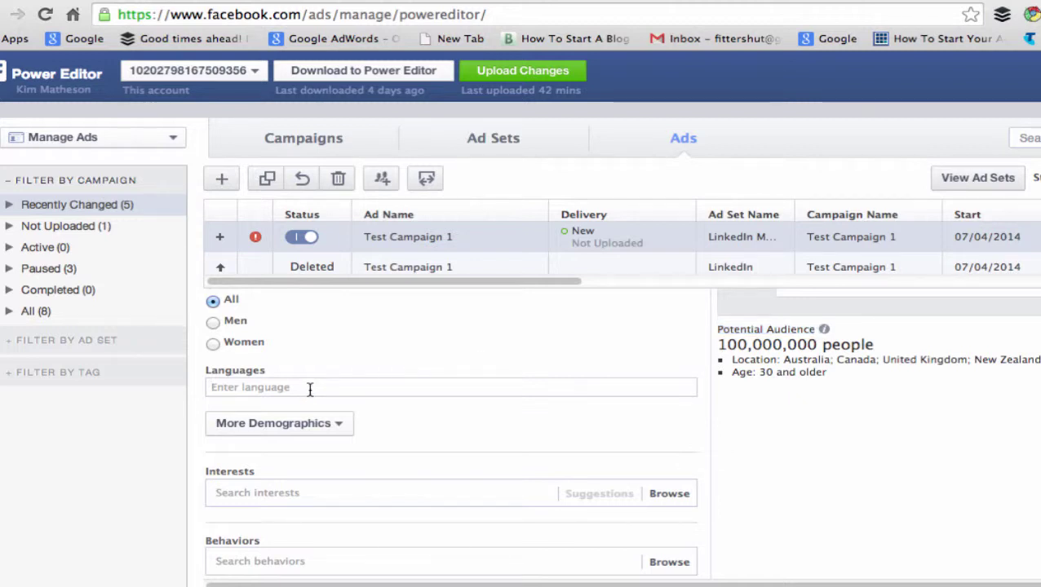
type("Eng")
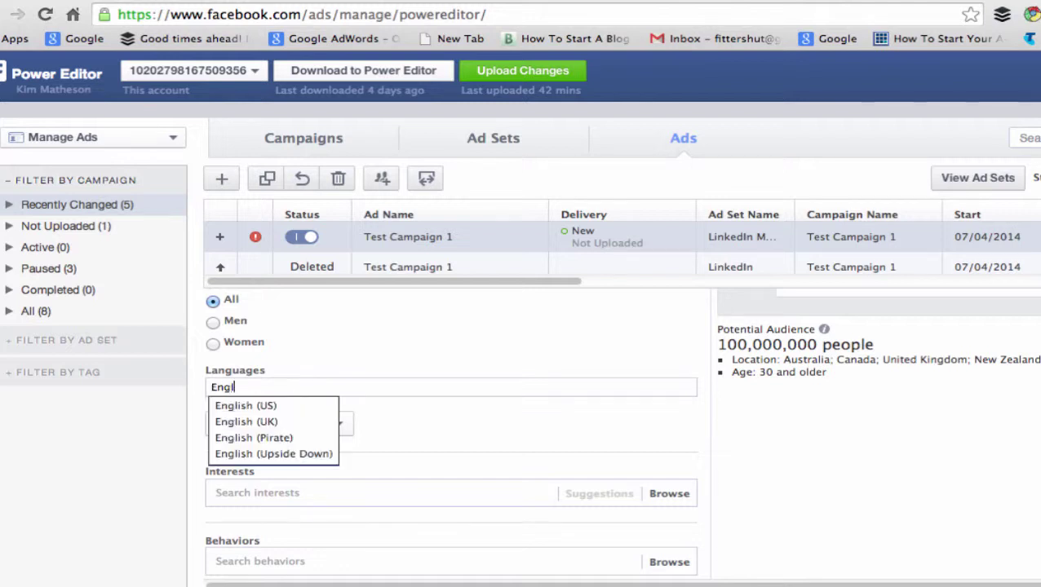
type("l")
left_click(302, 408)
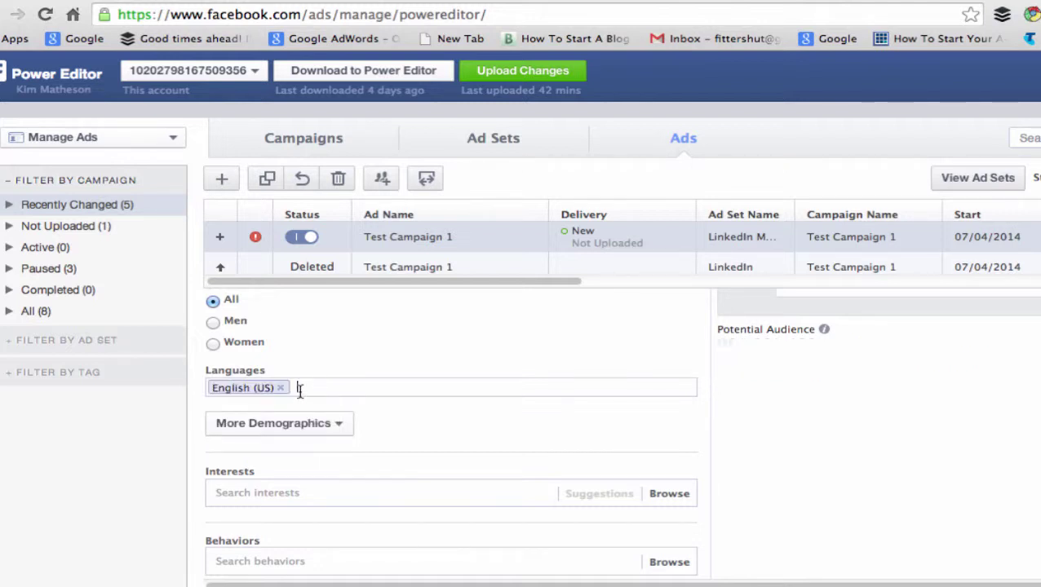
type("Engl")
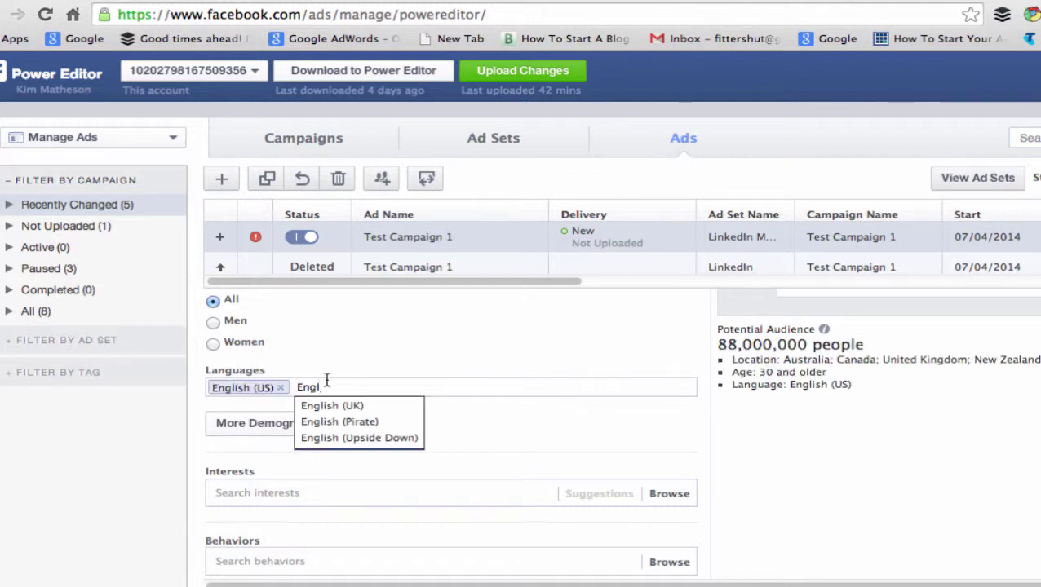
left_click(325, 410)
- Examine the additional demographic targeting options, including Relationship, Education and Work, and close them without choosing any
scroll(476, 416, "down", 2)
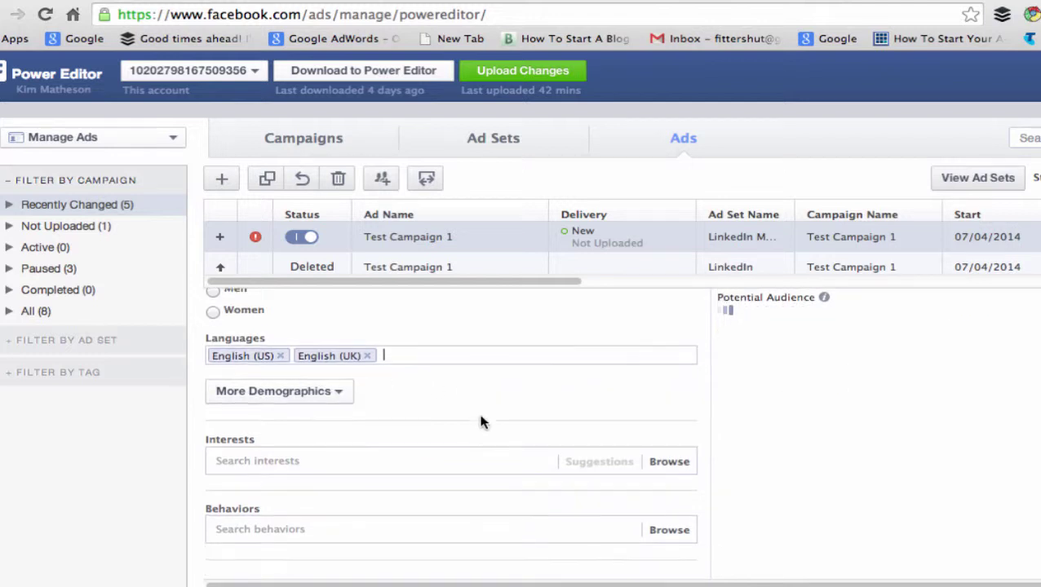
left_click(340, 399)
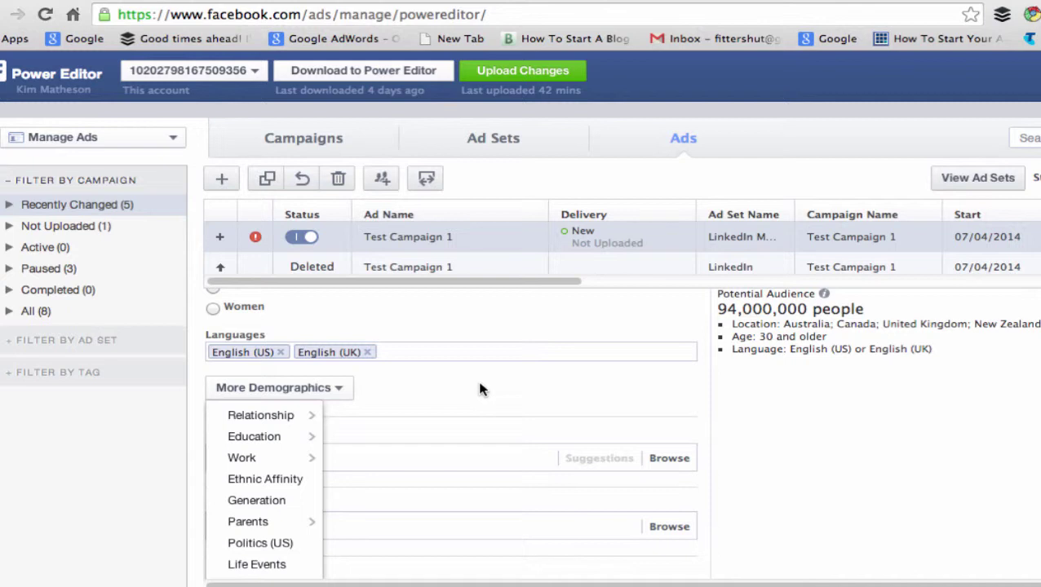
scroll(481, 389, "down", 2)
left_click(343, 369)
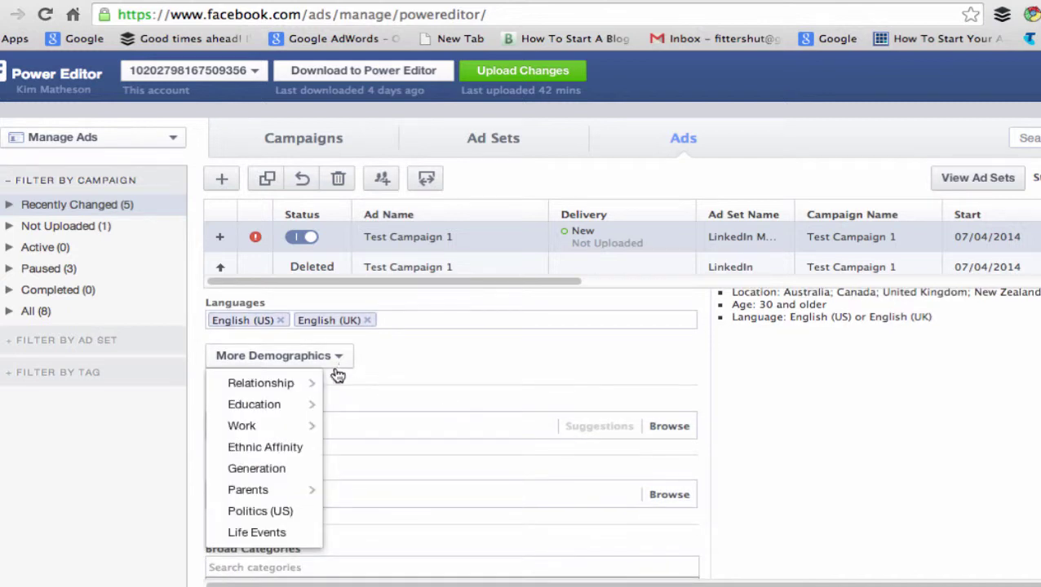
mouse_move(295, 386)
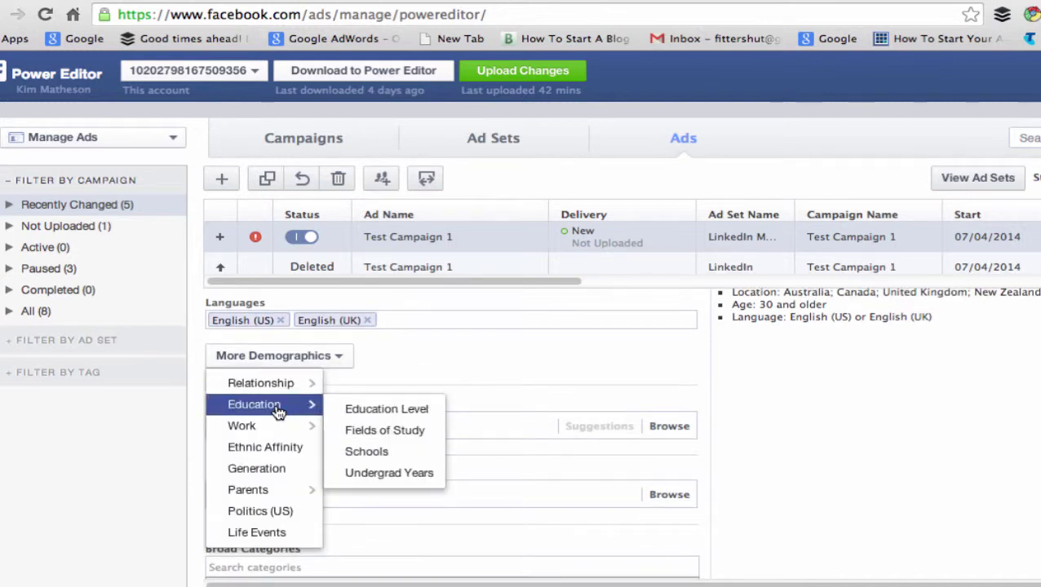
mouse_move(276, 428)
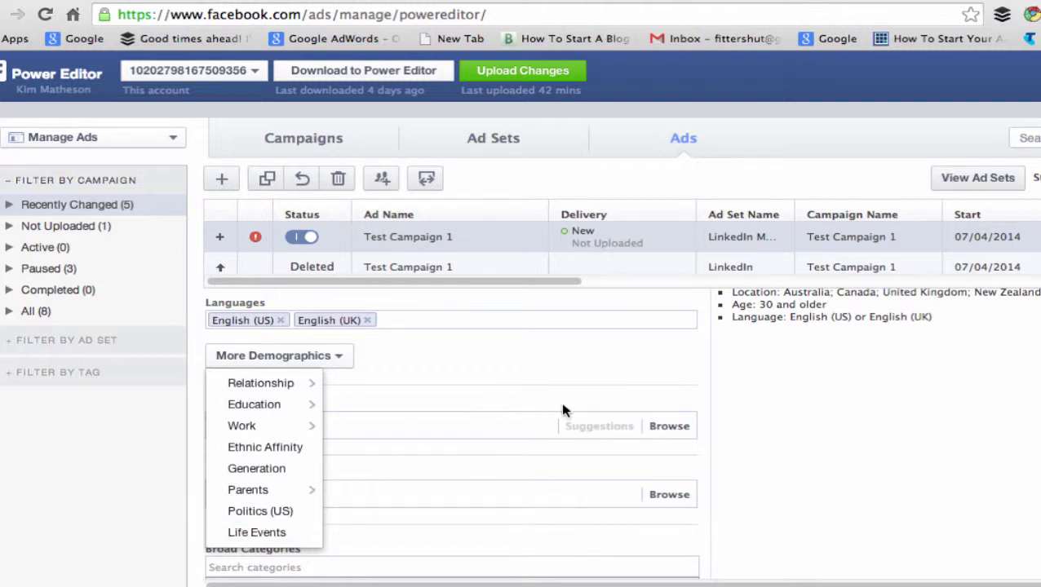
left_click(555, 363)
- Search the targeting interests for LinkedIn and add it to the ad's audience
scroll(778, 442, "down", 2)
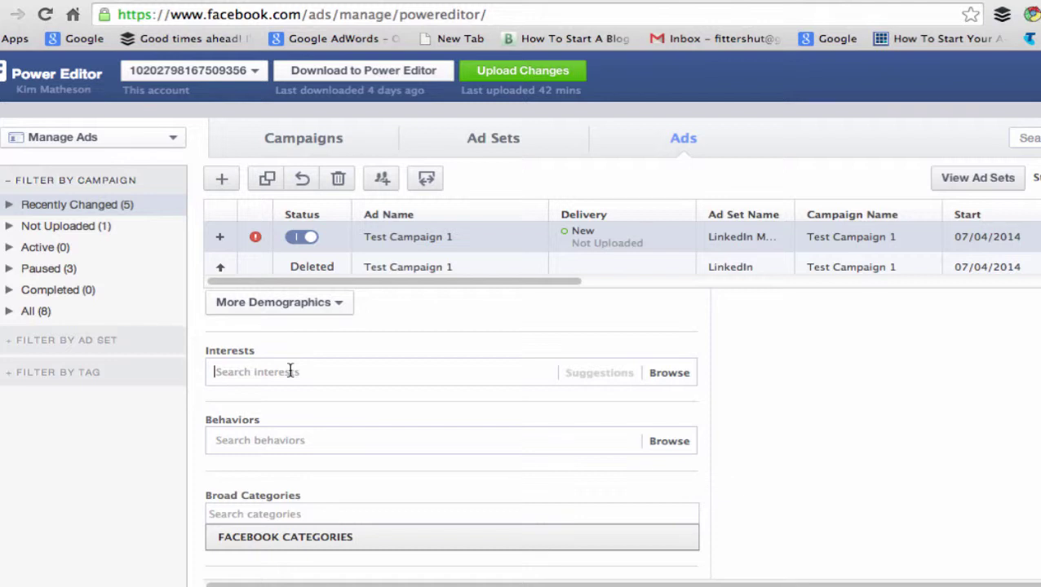
left_click(289, 372)
type("LinkedIn")
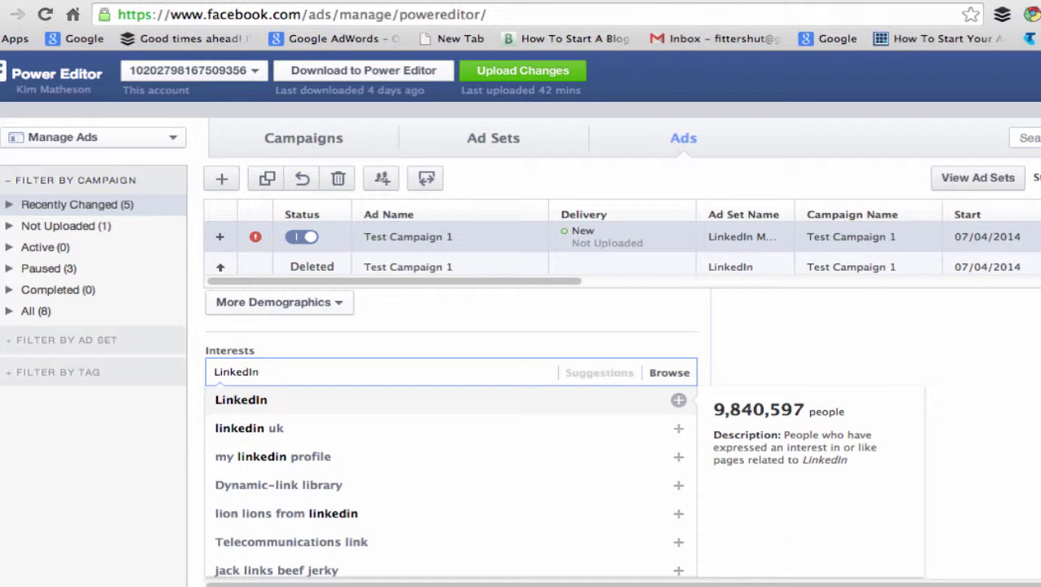
left_click(261, 405)
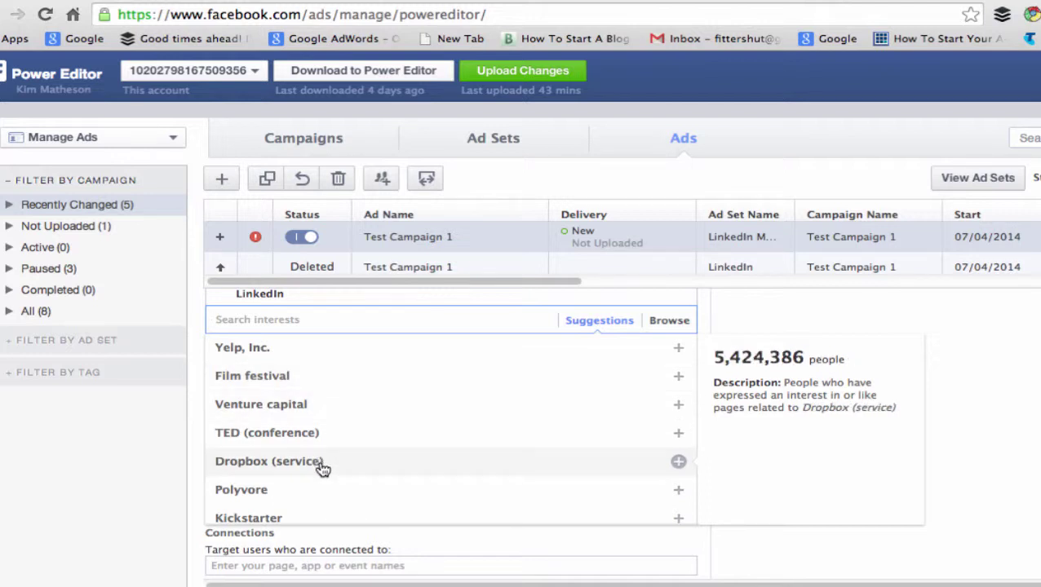
left_click(1028, 401)
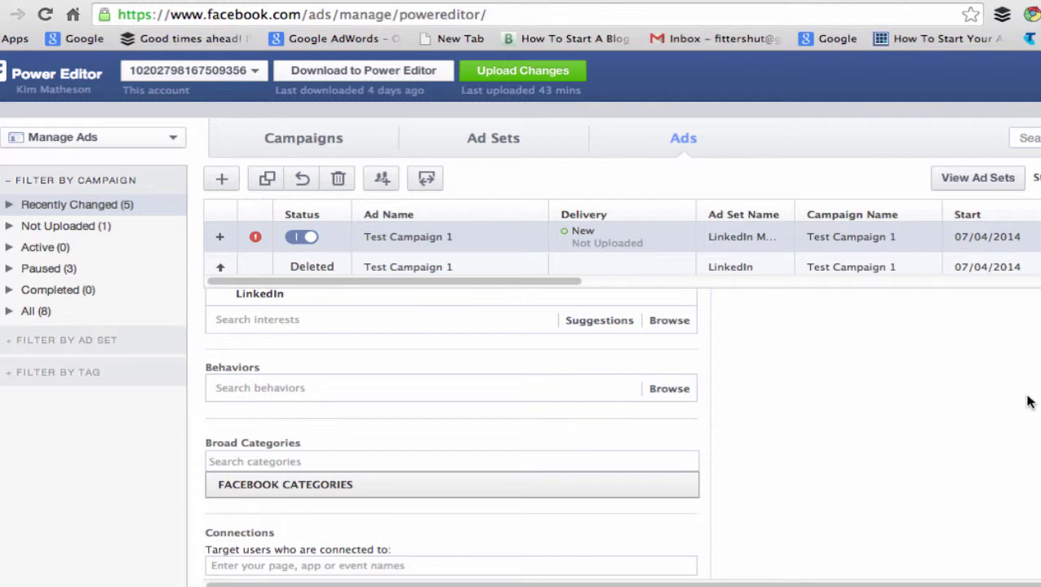
- Search the targeting interests for Frank Kern and clear the search without adding it
scroll(1027, 401, "up", 3)
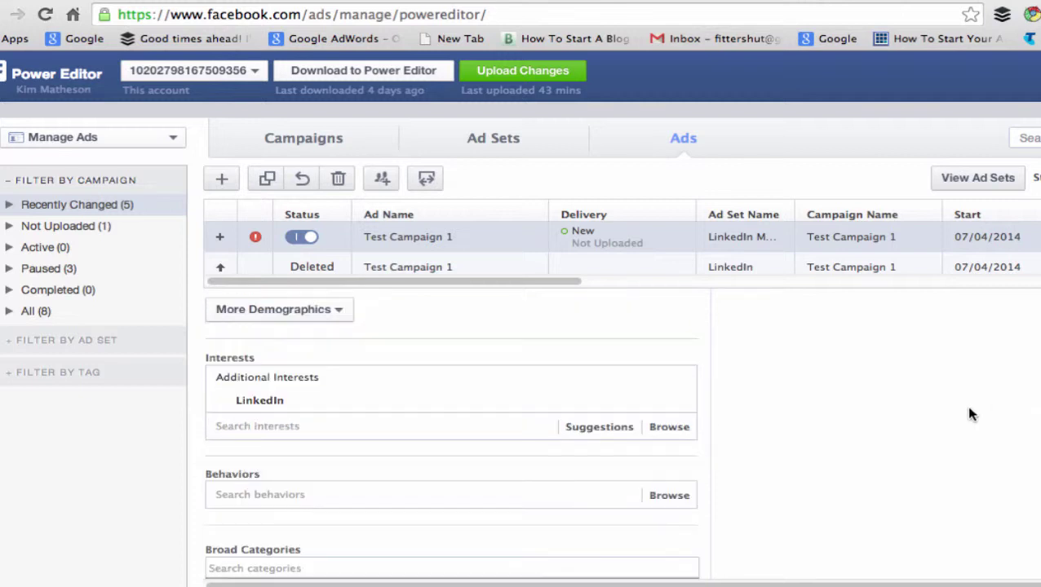
left_click(324, 425)
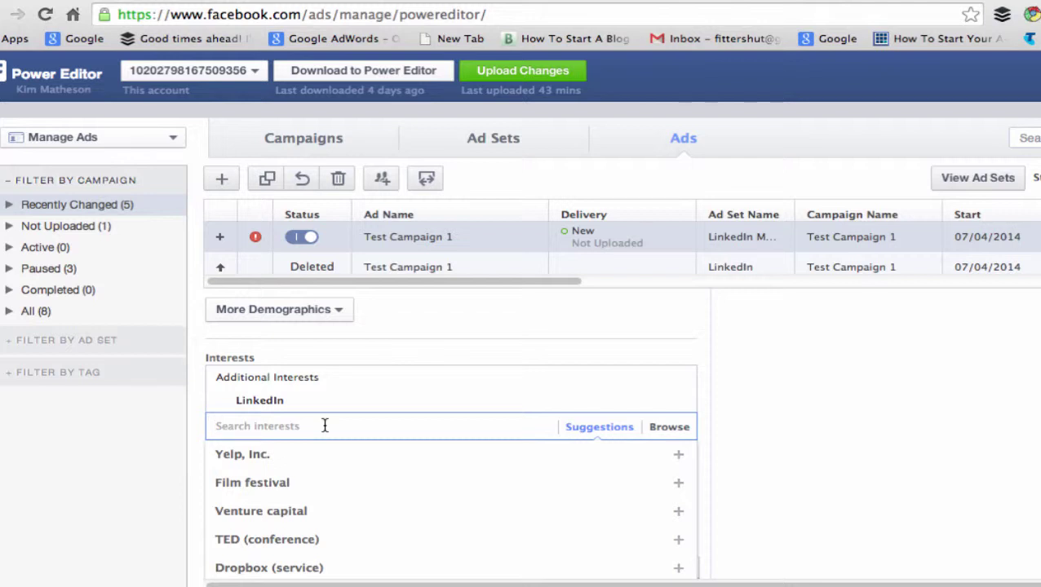
type("Frank Kern")
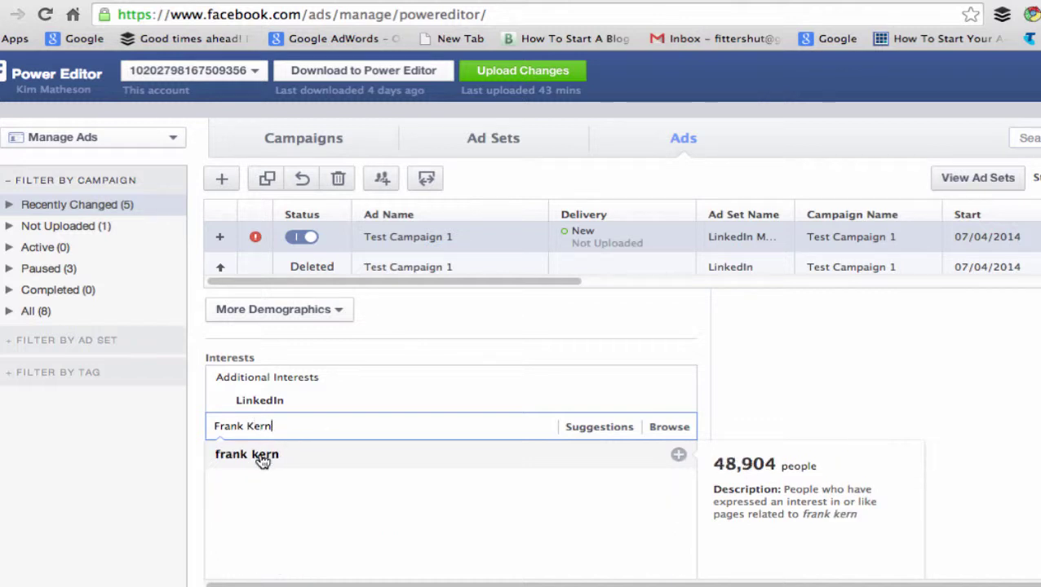
left_click_drag(280, 428, 216, 428)
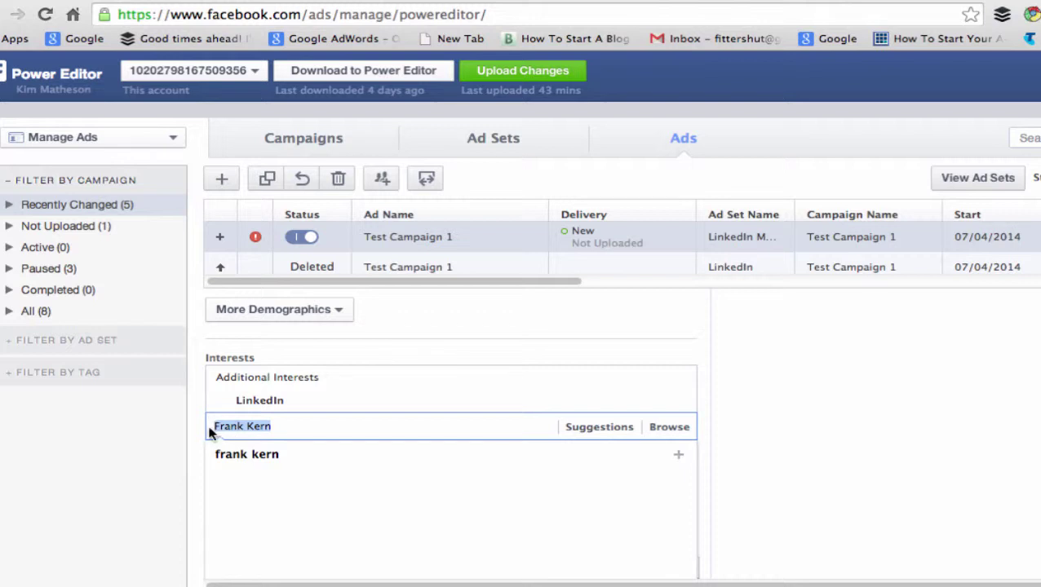
key("BackSpace")
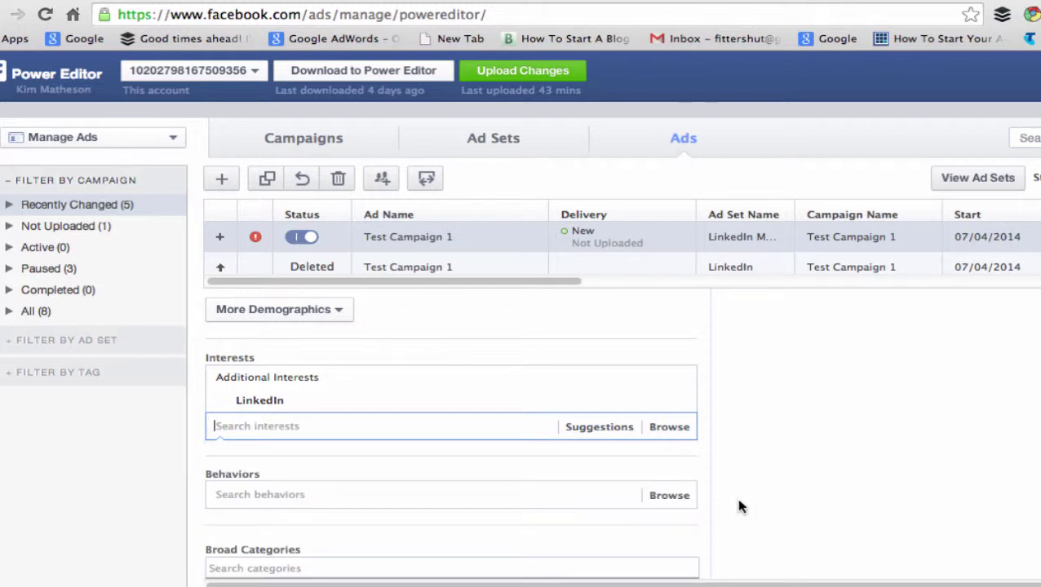
- Review the Behaviors, Broad Categories and Connections targeting options without changing them
scroll(919, 420, "down", 3)
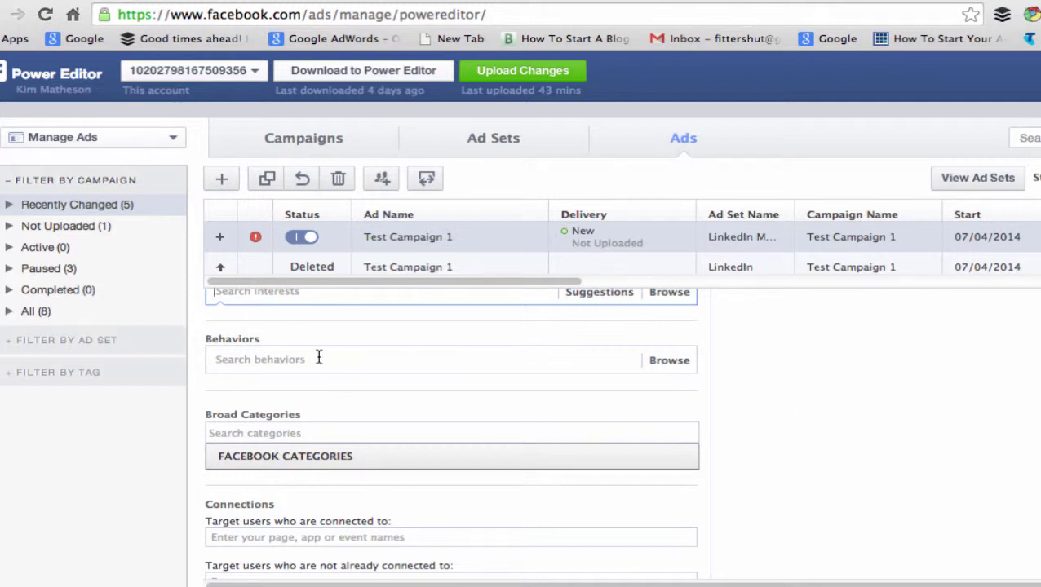
left_click(318, 357)
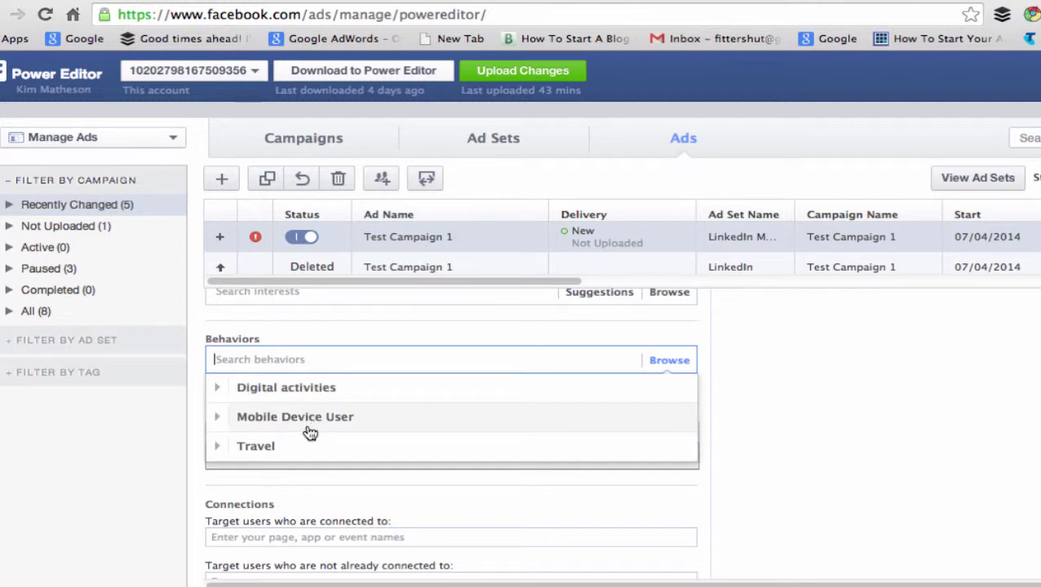
left_click(931, 448)
mouse_move(446, 455)
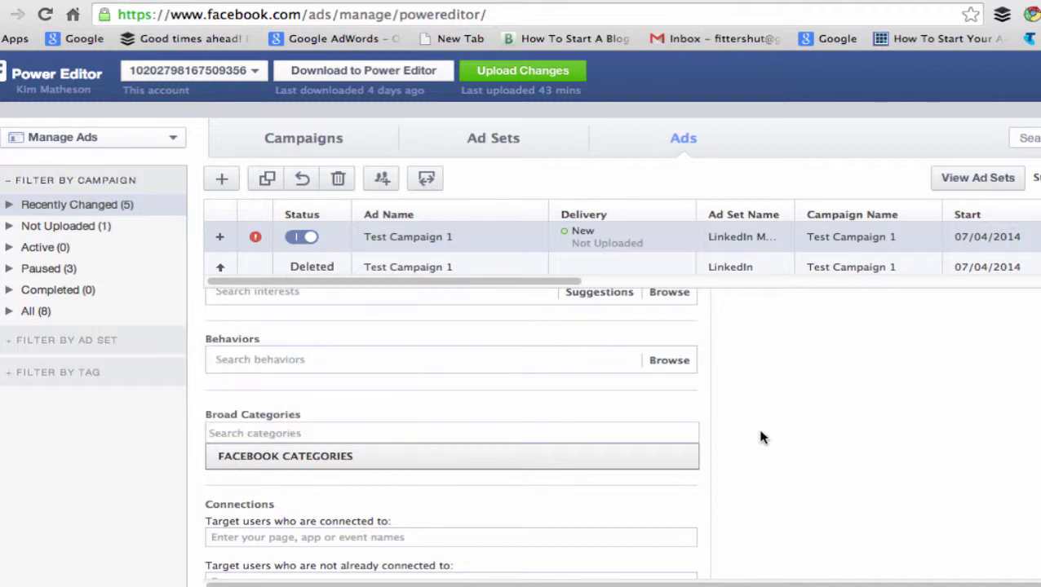
scroll(757, 428, "down", 1)
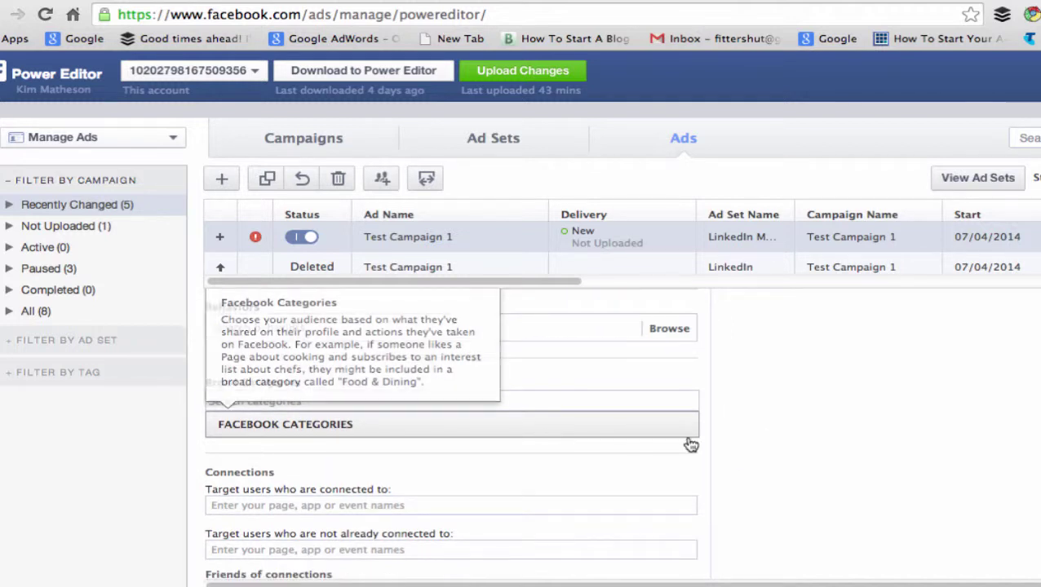
scroll(922, 465, "down", 5)
scroll(922, 467, "up", 2)
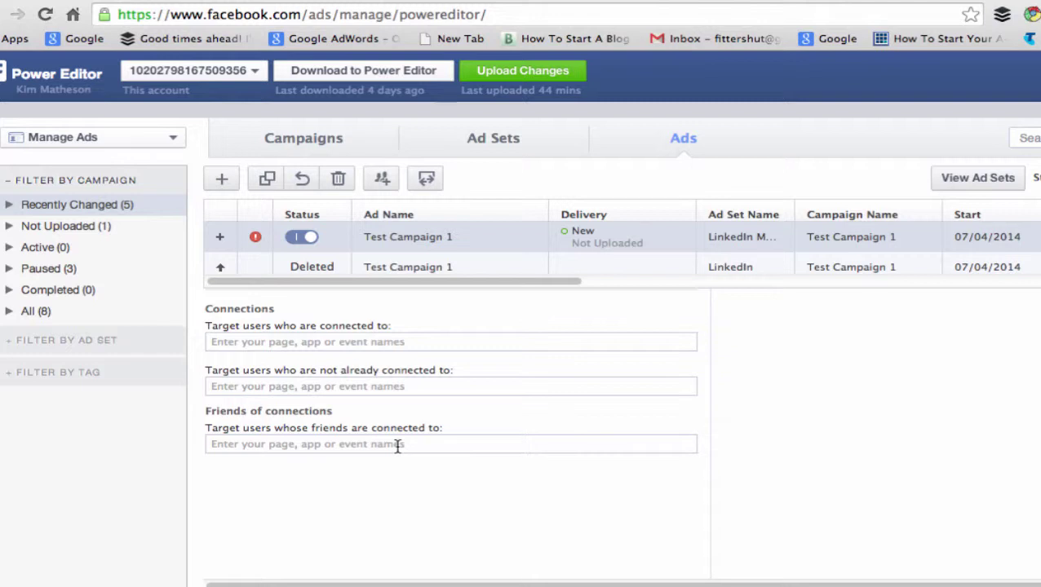
- Set the ad's maximum bid per click to 1.77 AUD under CPC pricing
scroll(925, 475, "up", 3)
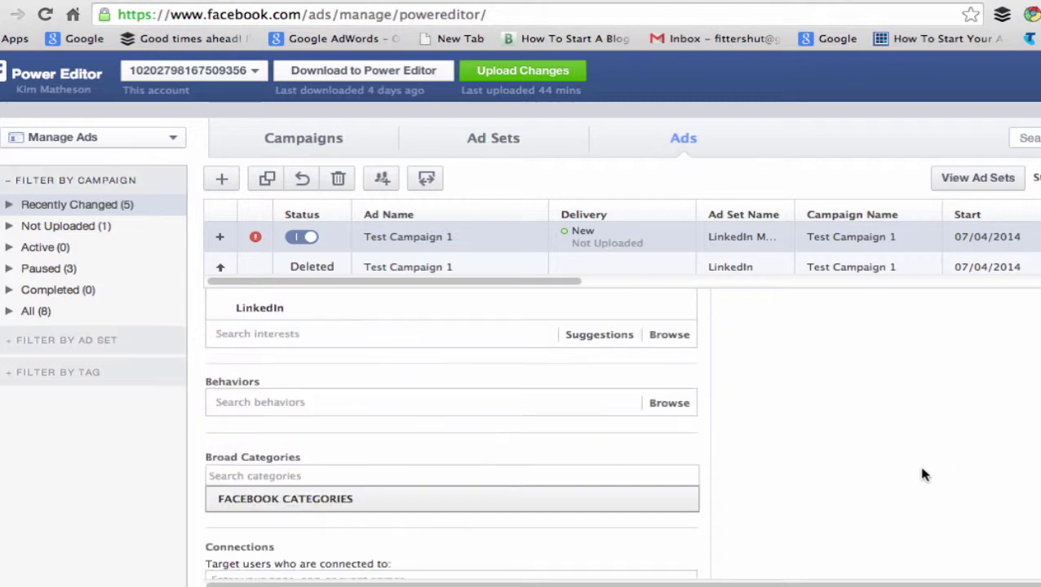
scroll(925, 475, "up", 5)
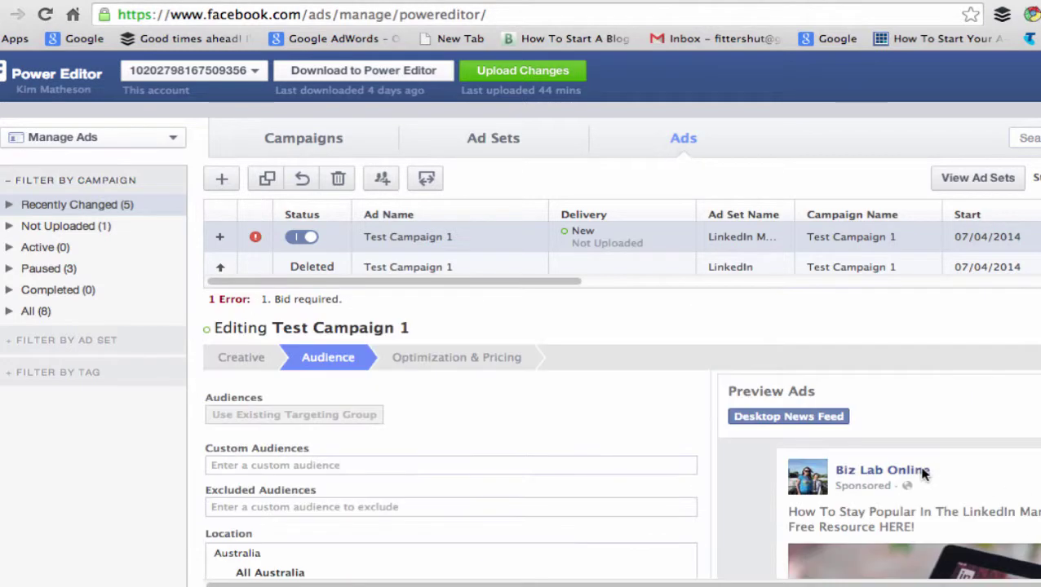
left_click(479, 364)
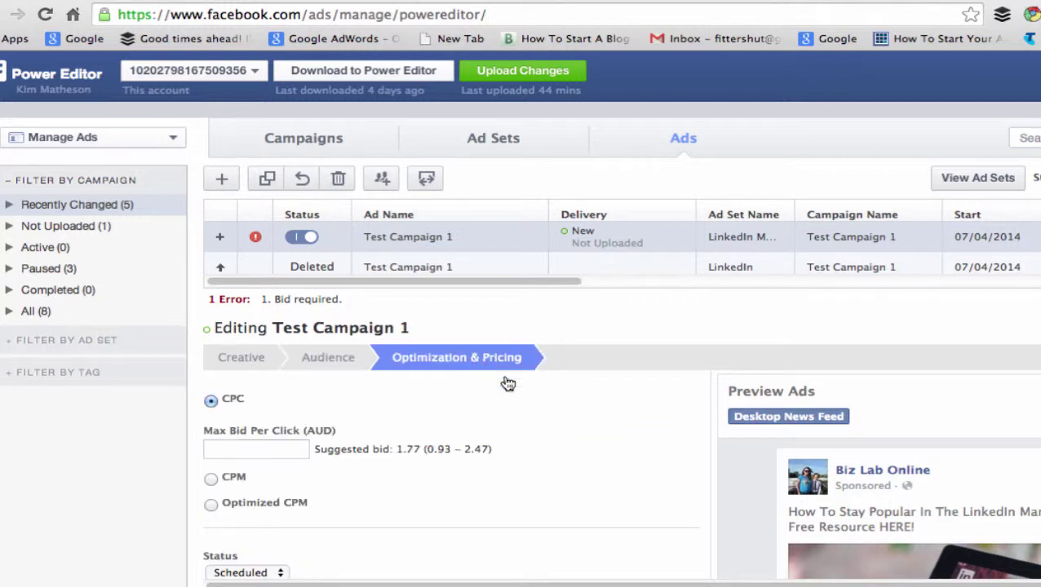
scroll(551, 439, "down", 1)
scroll(551, 440, "down", 1)
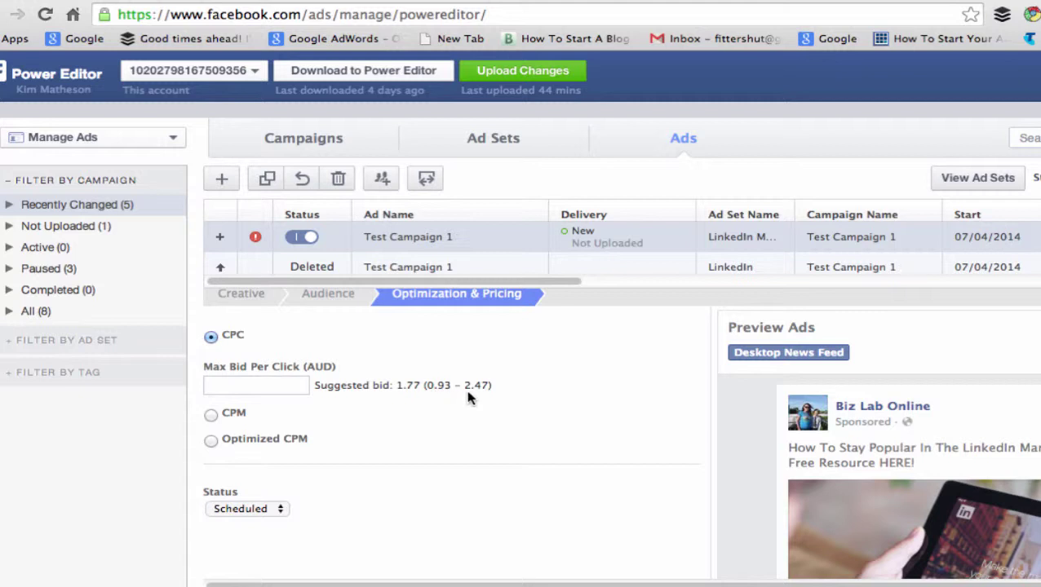
left_click(270, 387)
type("1")
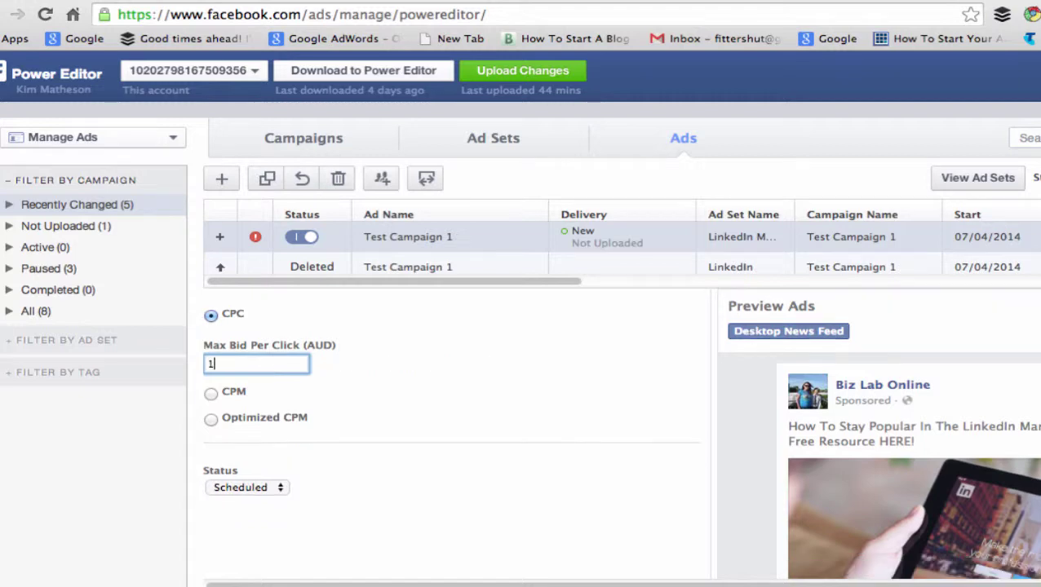
type(".77")
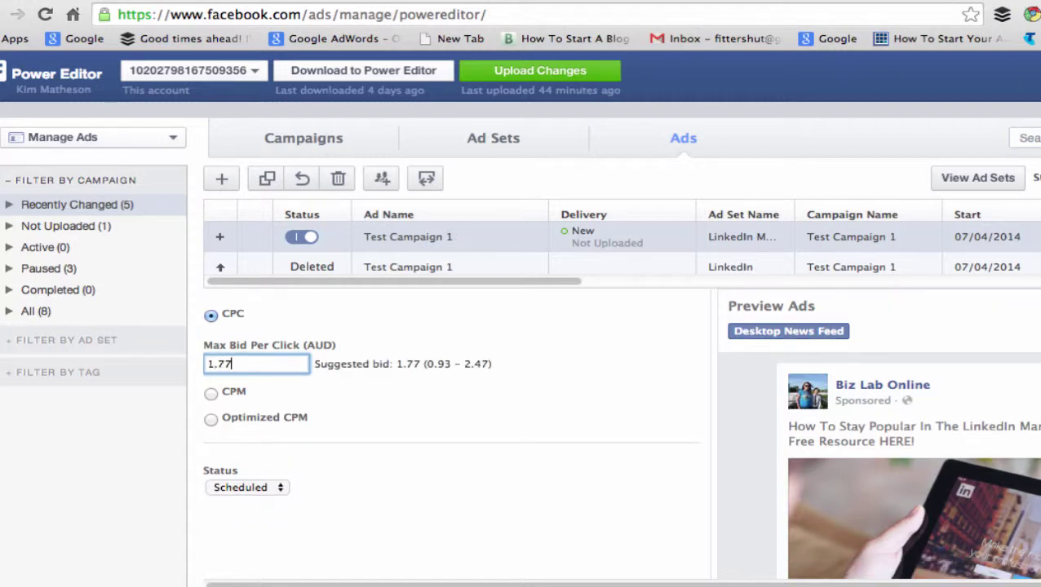
- Check the ad's Status setting, leaving it on Scheduled
scroll(410, 425, "down", 3)
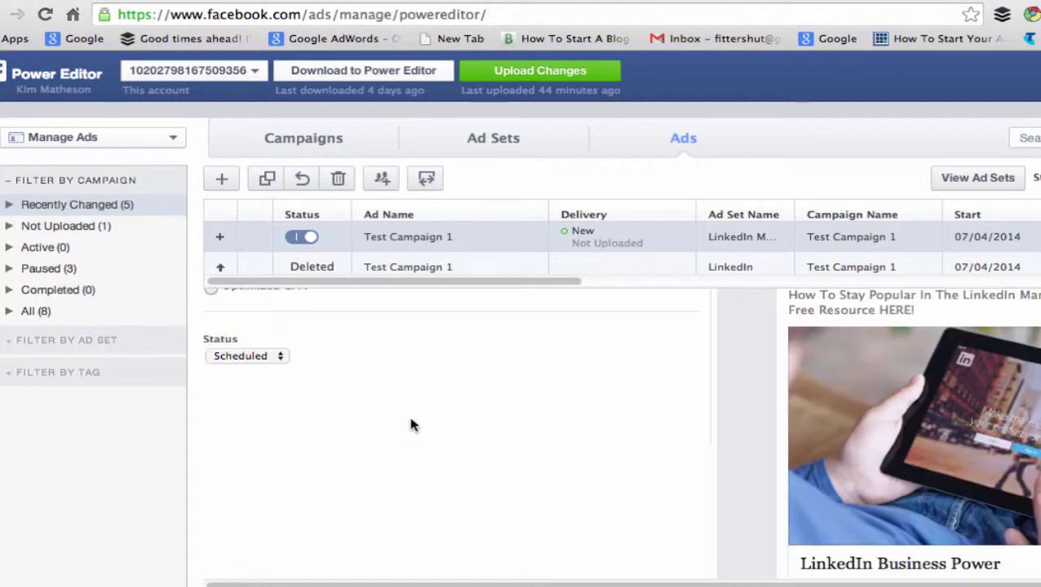
left_click(283, 359)
left_click(280, 359)
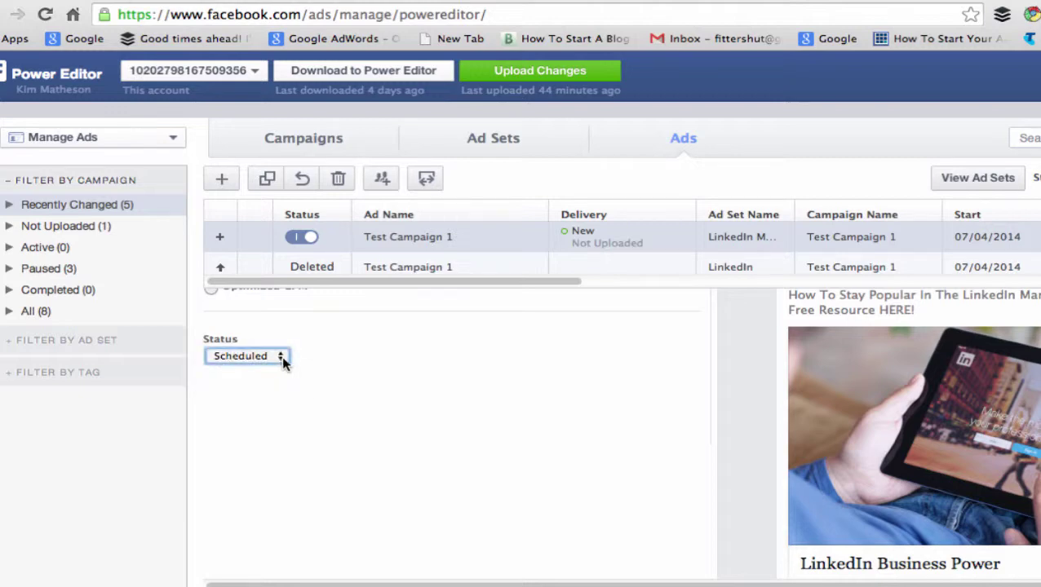
- Upload the changes to Facebook and select the Test Campaign 1 ad in the ads list
scroll(375, 402, "up", 4)
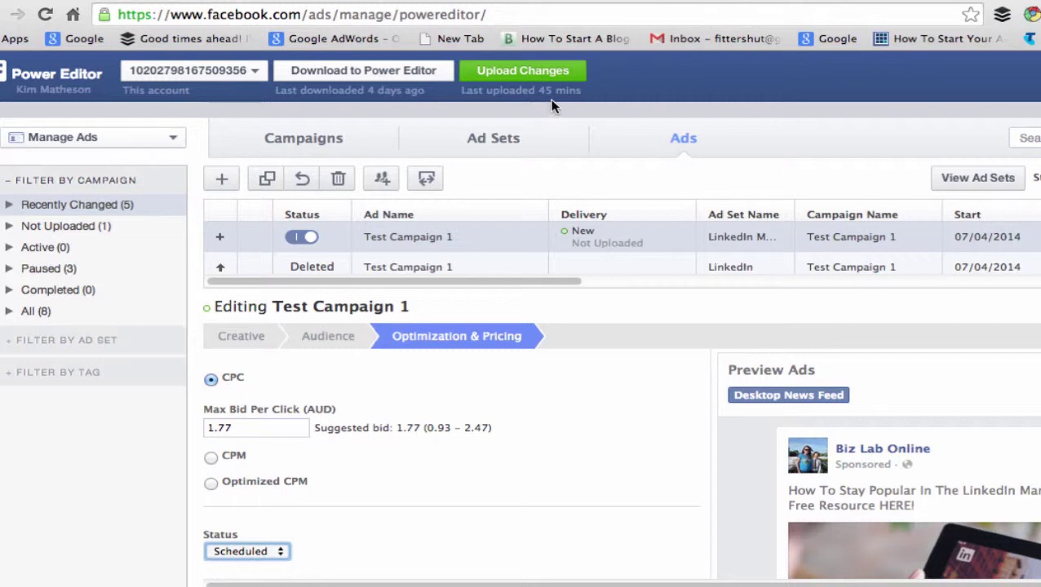
left_click(529, 74)
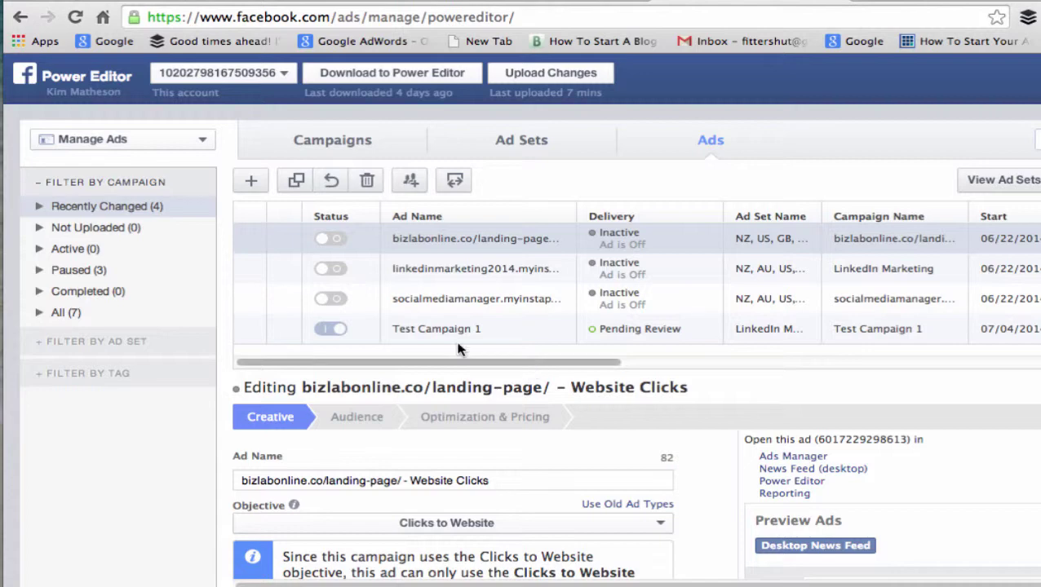
left_click(397, 331)
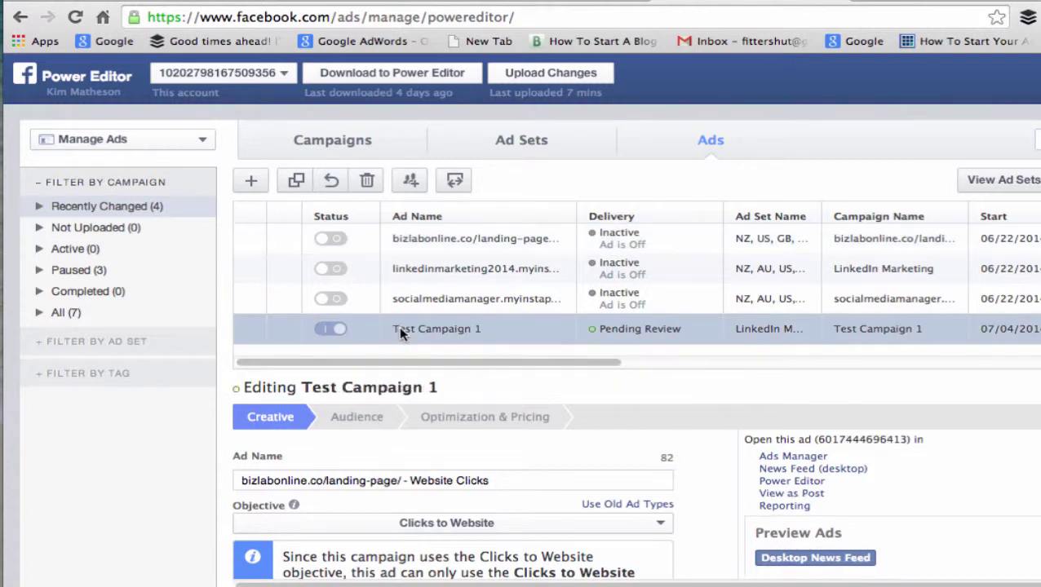